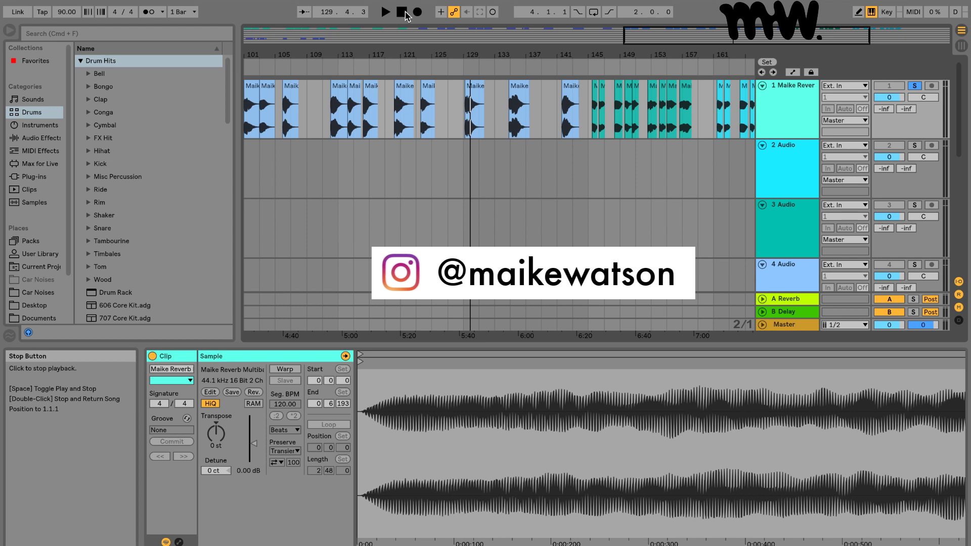
# Stop playback, return to the song start and insert a new MIDI track directly below the 2 Audio track
pyautogui.click(402, 12)
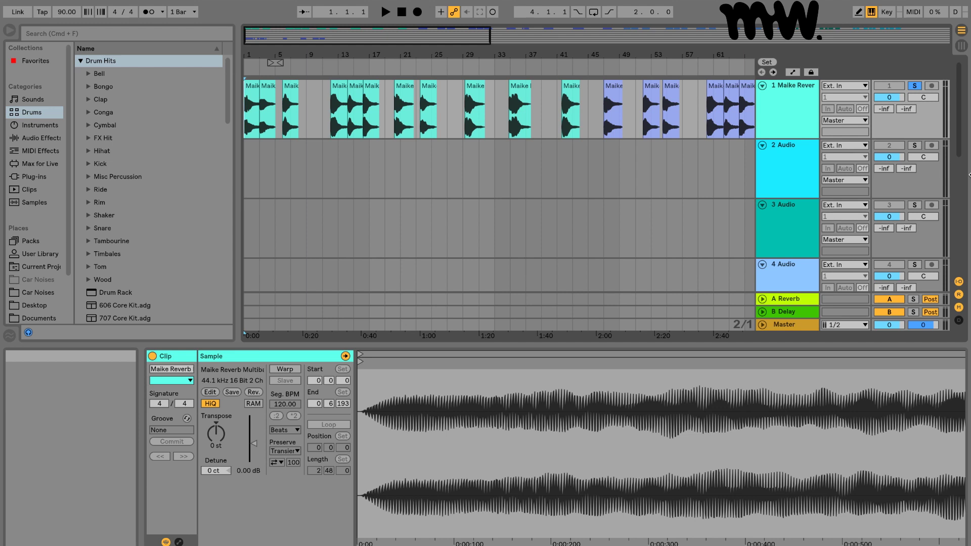
pyautogui.click(809, 161)
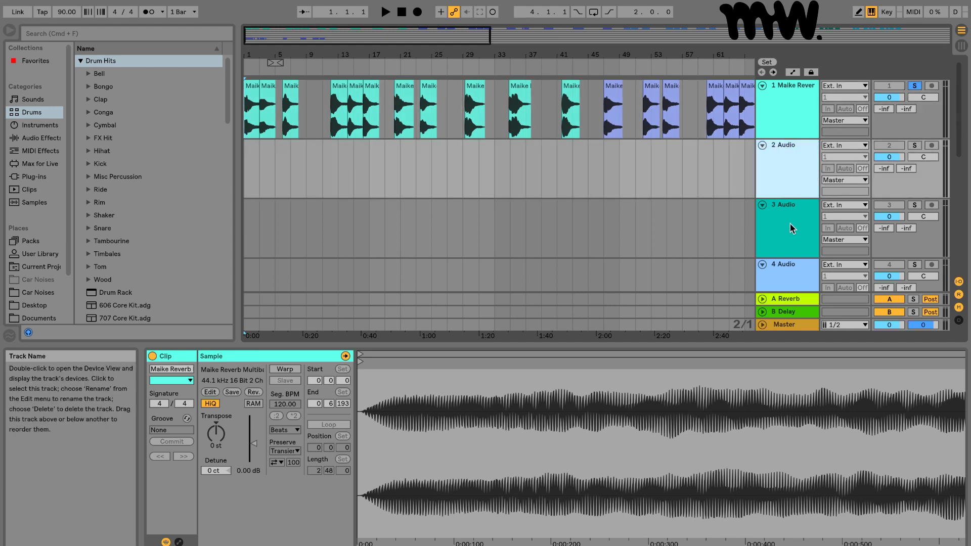
pyautogui.scroll(-5, 790, 223)
pyautogui.scroll(-4, 790, 223)
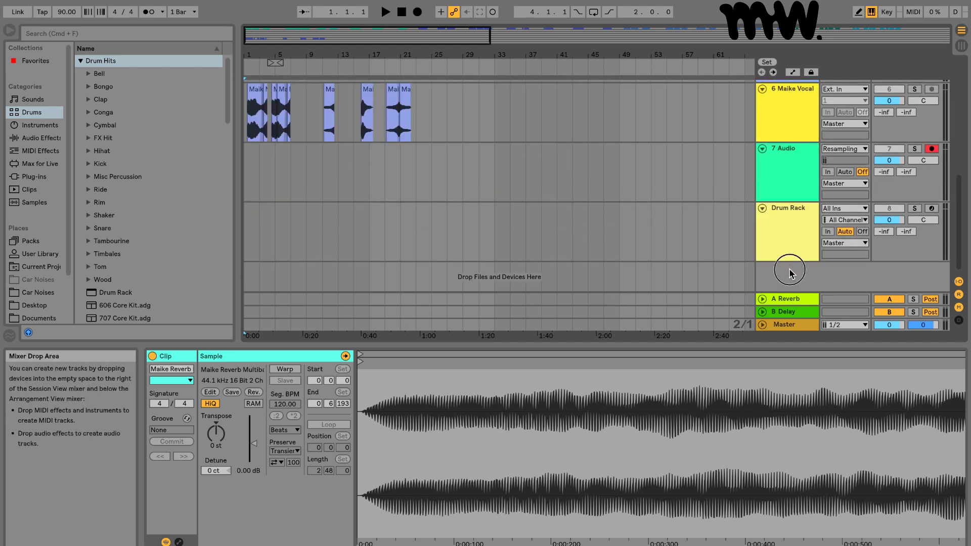
pyautogui.click(788, 274)
pyautogui.scroll(5, 788, 274)
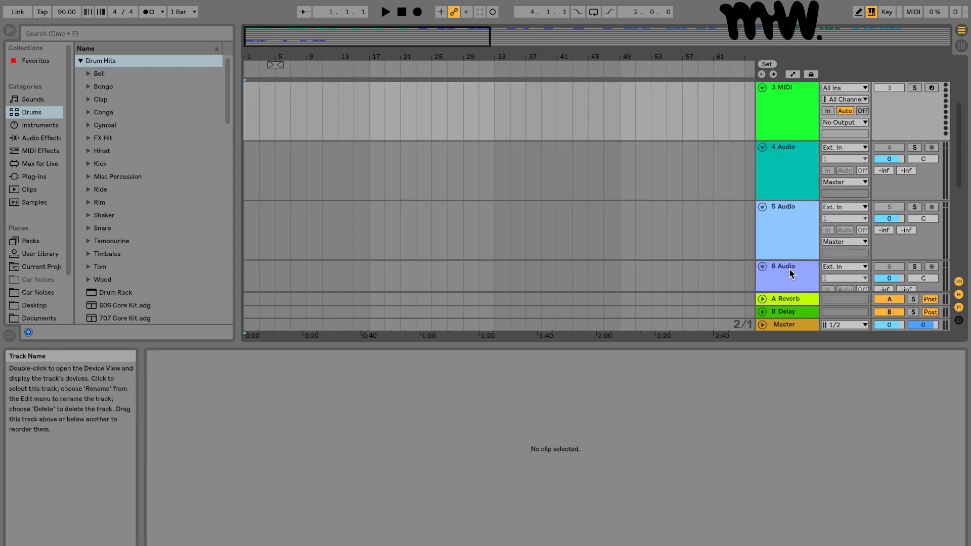
# Search the browser for simpler and load the Simpler instrument onto the new MIDI track
pyautogui.click(52, 31)
pyautogui.write('simpler')
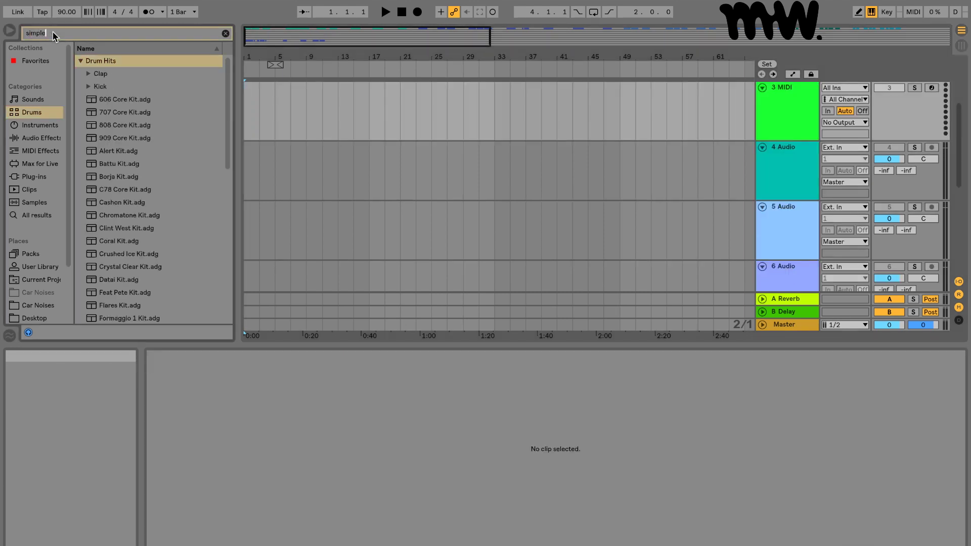
pyautogui.click(44, 126)
pyautogui.moveTo(108, 100); pyautogui.dragTo(304, 119)
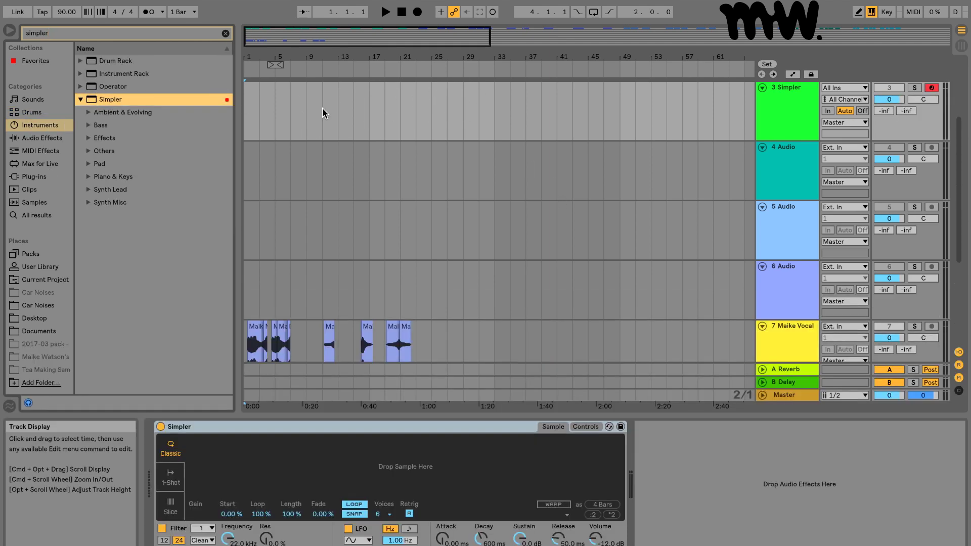
# Load the vocal clip at bar 12 of track 1 into Simpler as its sample
pyautogui.scroll(5, 427, 149)
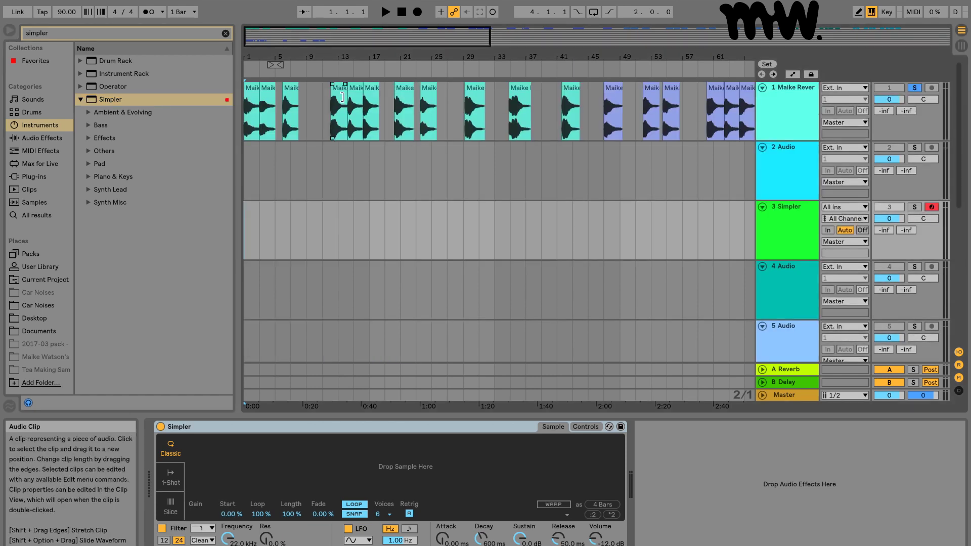
pyautogui.click(340, 95)
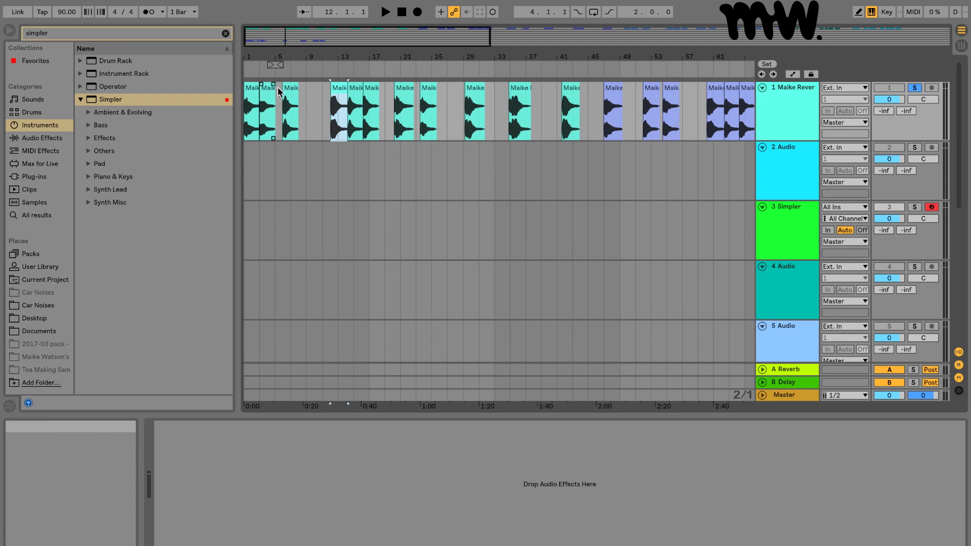
pyautogui.click(780, 224)
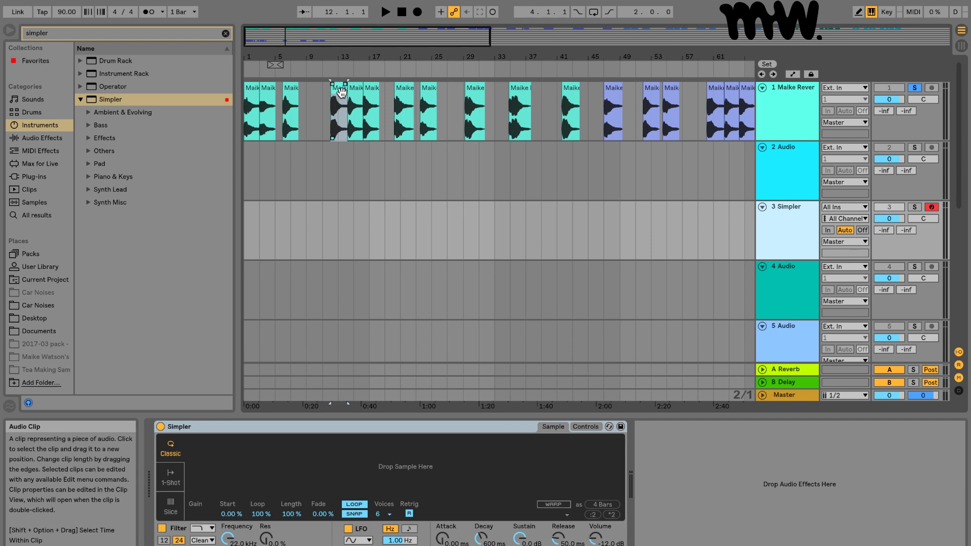
pyautogui.click(342, 92)
pyautogui.moveTo(342, 92); pyautogui.dragTo(208, 471)
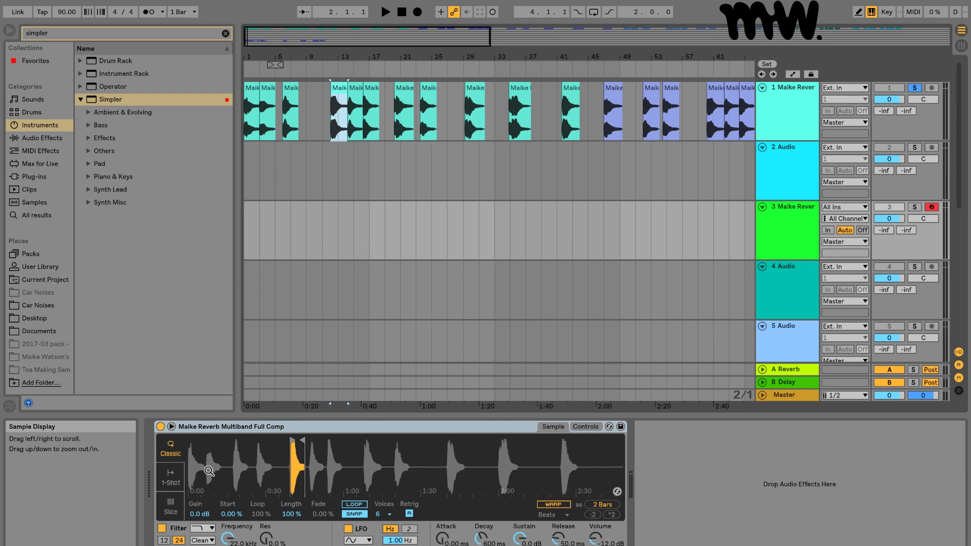
# Switch Simpler to Slice mode and solo its track
pyautogui.click(172, 507)
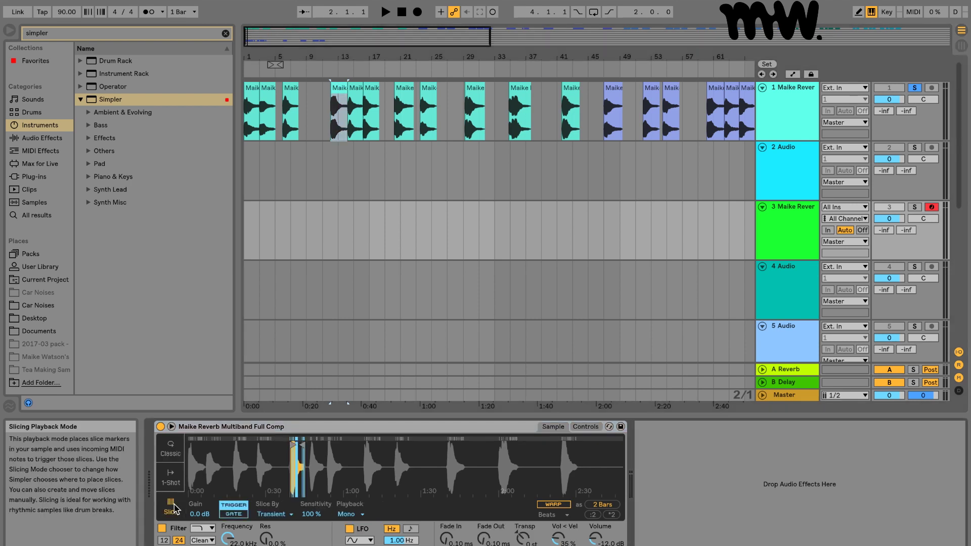
pyautogui.moveTo(293, 464)
pyautogui.mouseDown()
pyautogui.moveTo(293, 500)
pyautogui.moveTo(287, 467)
pyautogui.mouseUp()
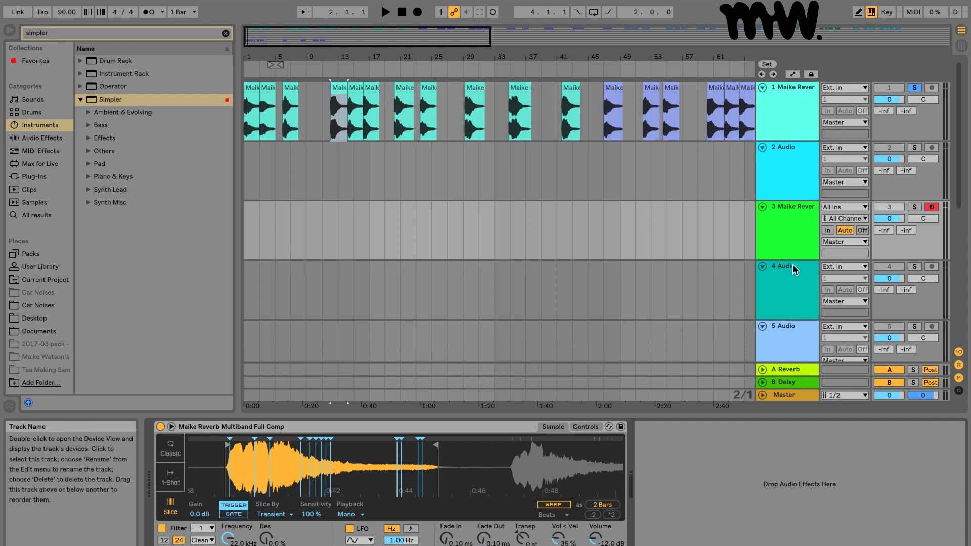
pyautogui.click(914, 208)
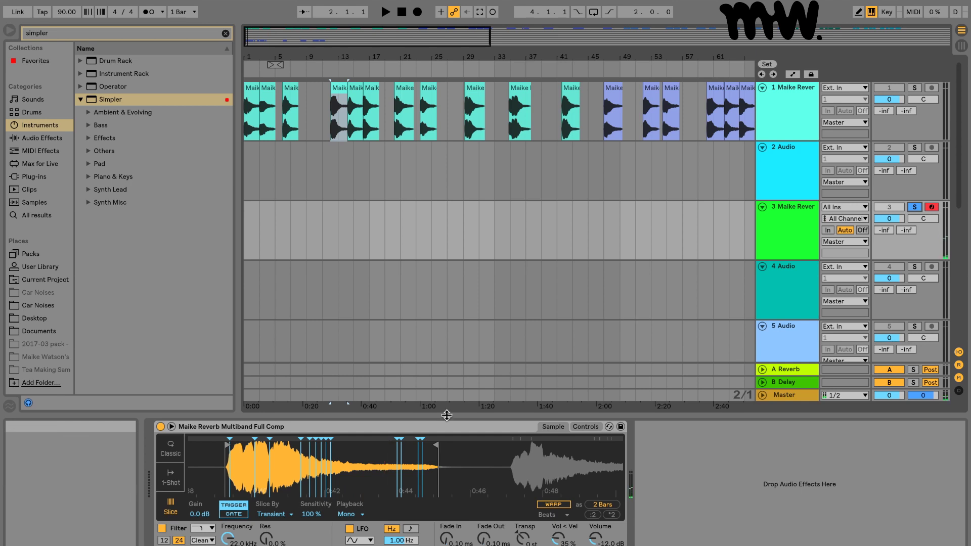
# Move the sample's fourth slice marker earlier, to just after the third marker
pyautogui.moveTo(456, 452)
pyautogui.mouseDown()
pyautogui.moveTo(457, 473)
pyautogui.moveTo(457, 452)
pyautogui.mouseUp()
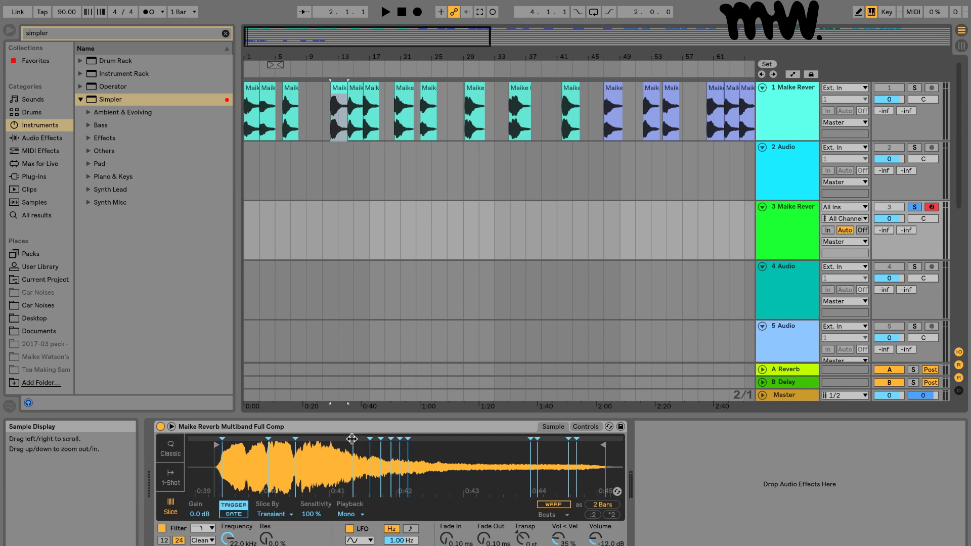
pyautogui.moveTo(352, 438); pyautogui.dragTo(304, 441)
pyautogui.click(788, 116)
pyautogui.click(787, 155)
pyautogui.click(789, 218)
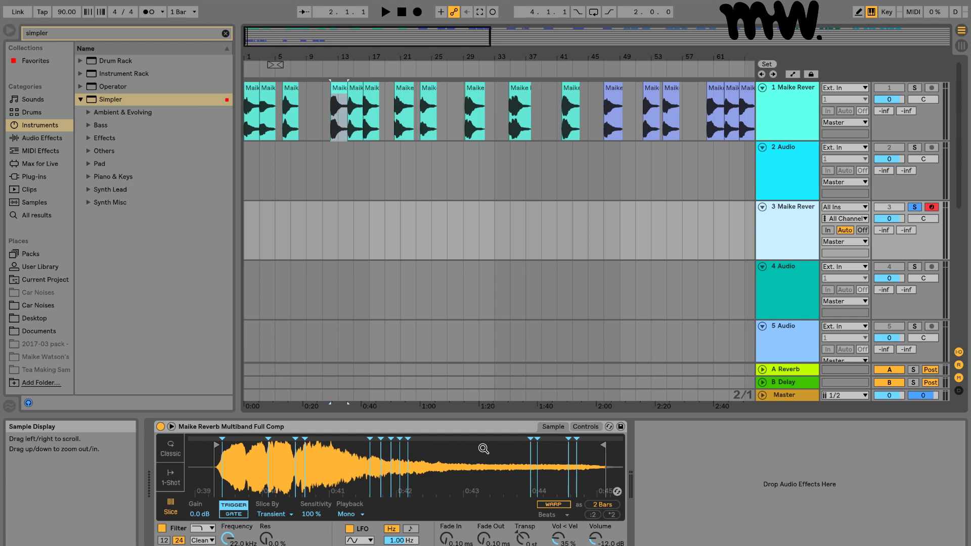
# Convert the sliced sample in Simpler to a Drum Rack with Slice to Drum Rack
pyautogui.rightClick(426, 475)
pyautogui.press('Escape')
pyautogui.rightClick(439, 469)
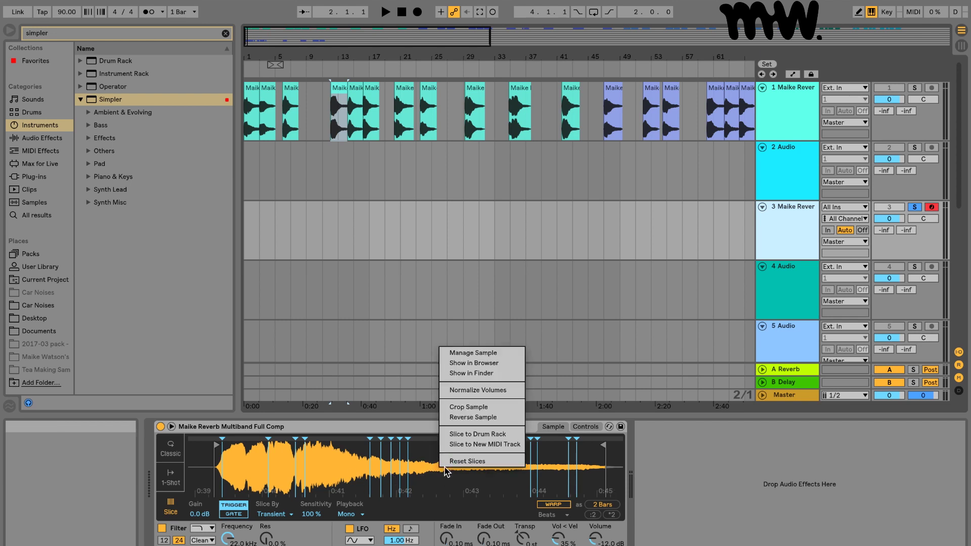
pyautogui.click(473, 436)
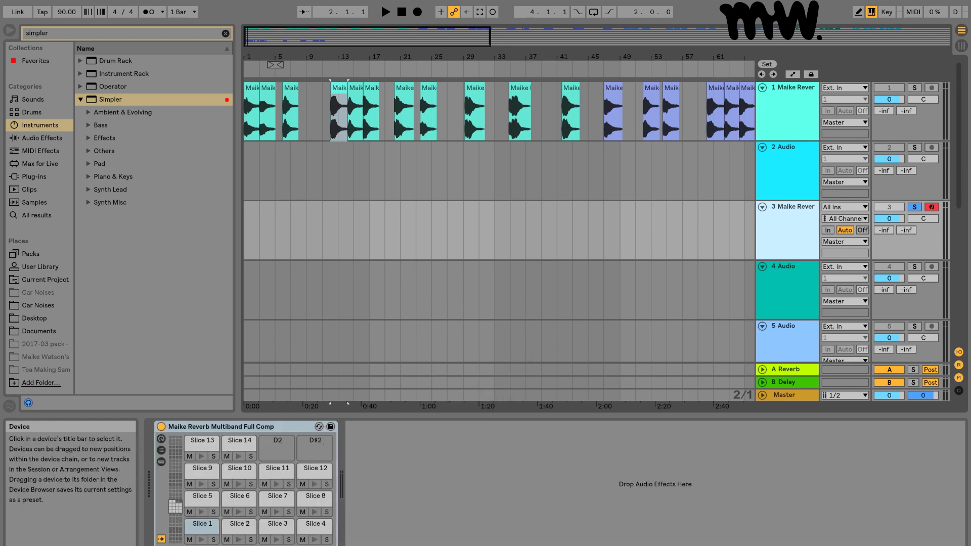
# Audition the Slice 1, Slice 10 and Slice 14 pads of the Drum Rack
pyautogui.click(201, 540)
pyautogui.click(239, 484)
pyautogui.click(240, 456)
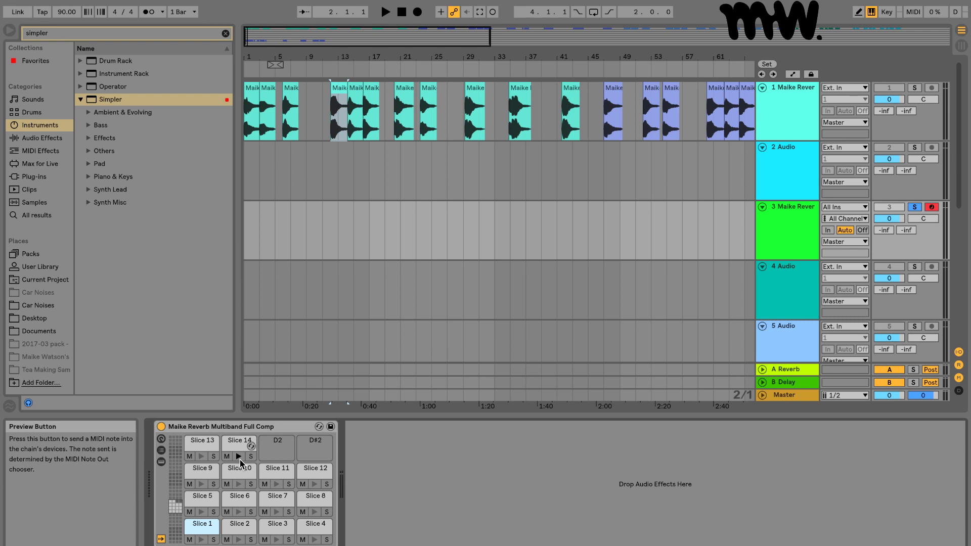
# Search the audio effects for rev and add Reverb to the Slice 14 pad only
pyautogui.click(240, 449)
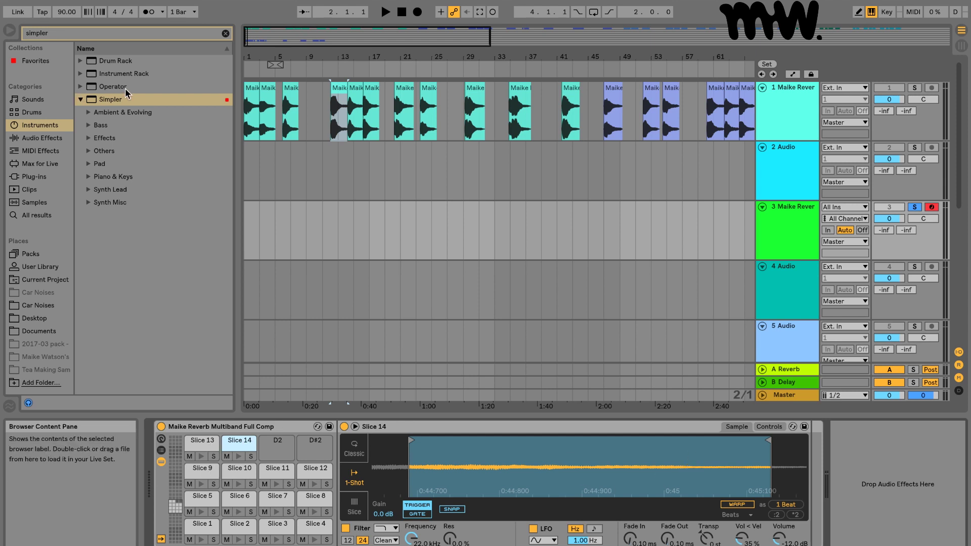
pyautogui.doubleClick(87, 34)
pyautogui.write('rev')
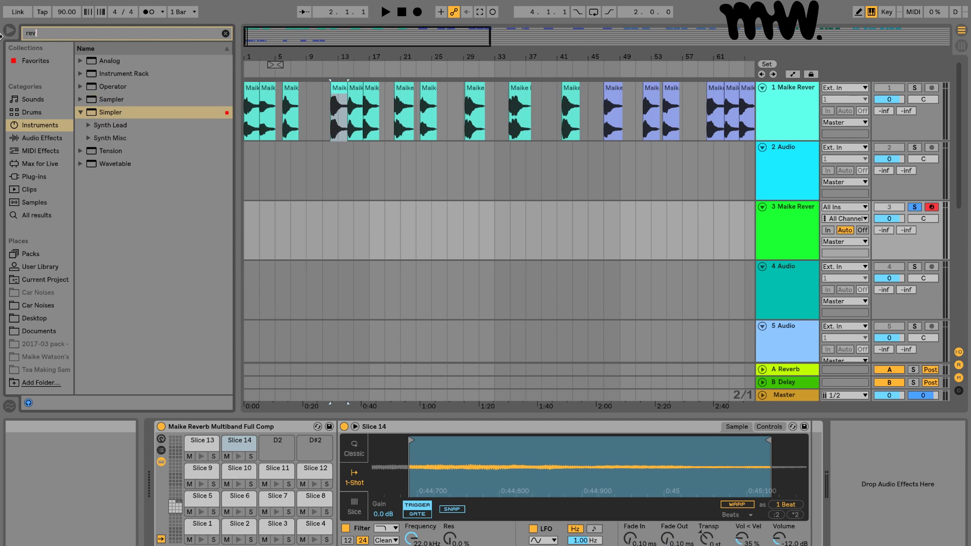
pyautogui.click(42, 138)
pyautogui.moveTo(94, 101); pyautogui.dragTo(234, 448)
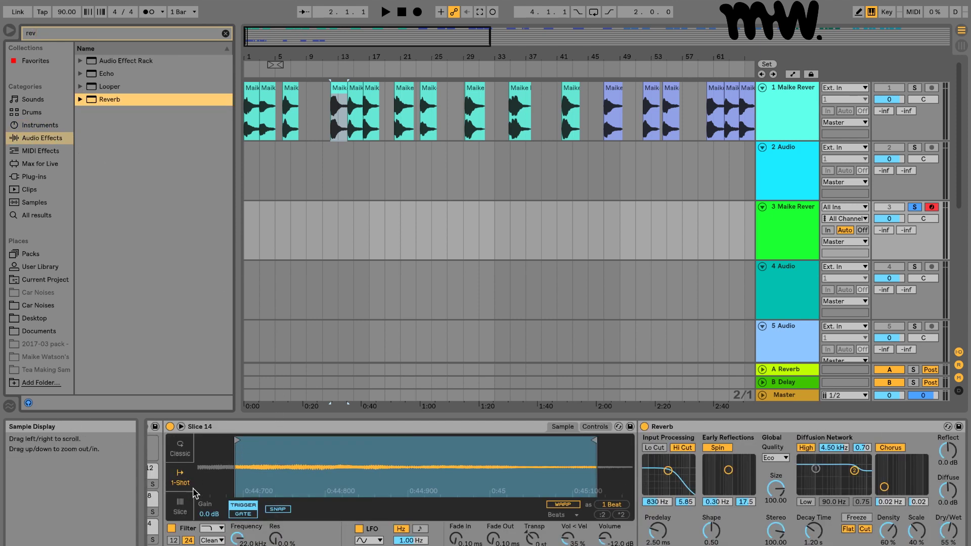
# Audition the Slice 14 pad with its reverb, and display the Slice 13 pad's sample for comparison
pyautogui.click(153, 450)
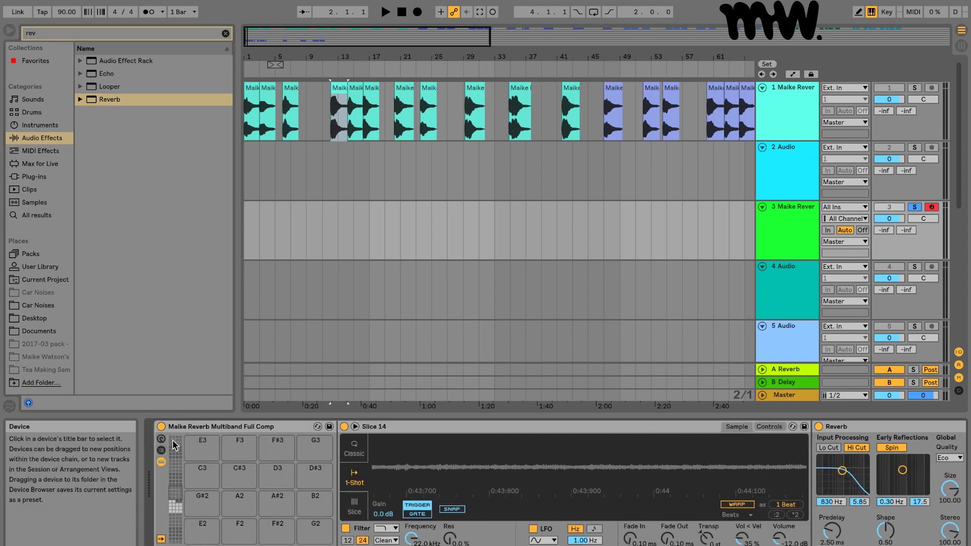
pyautogui.click(175, 507)
pyautogui.click(240, 458)
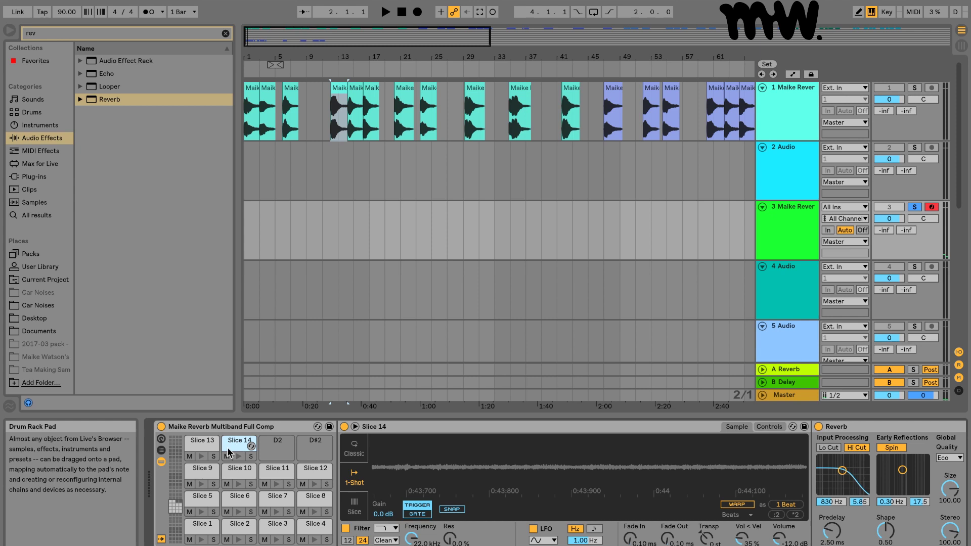
pyautogui.click(251, 446)
pyautogui.click(247, 447)
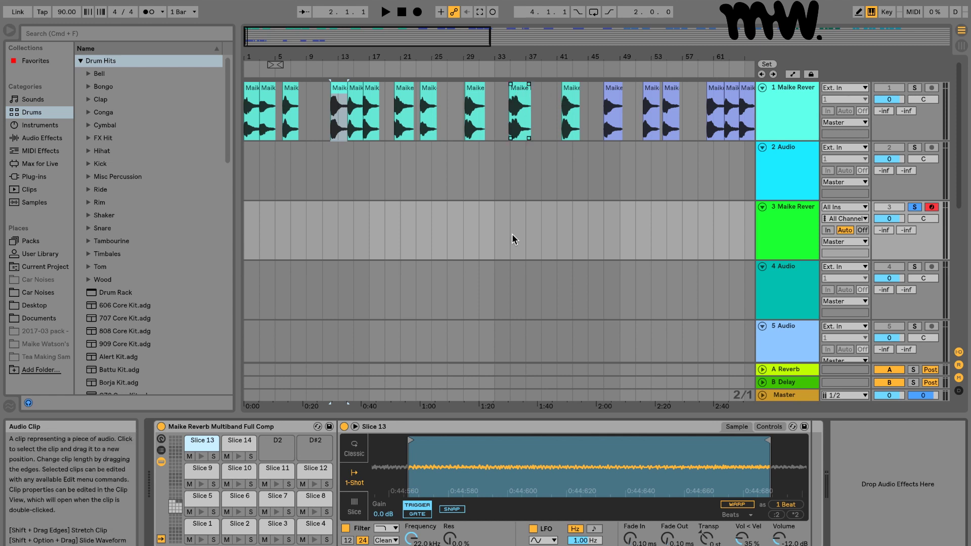
# Arrange vocal clips from track 1 in a chopped sequence on track 2, between about bars 33 and 46
pyautogui.moveTo(517, 95); pyautogui.dragTo(545, 166)
pyautogui.moveTo(569, 101); pyautogui.dragTo(524, 165)
pyautogui.moveTo(618, 107); pyautogui.dragTo(584, 164)
# Lengthen the third clip on track 2 up to the last one, and shorten that last clip
pyautogui.doubleClick(546, 149)
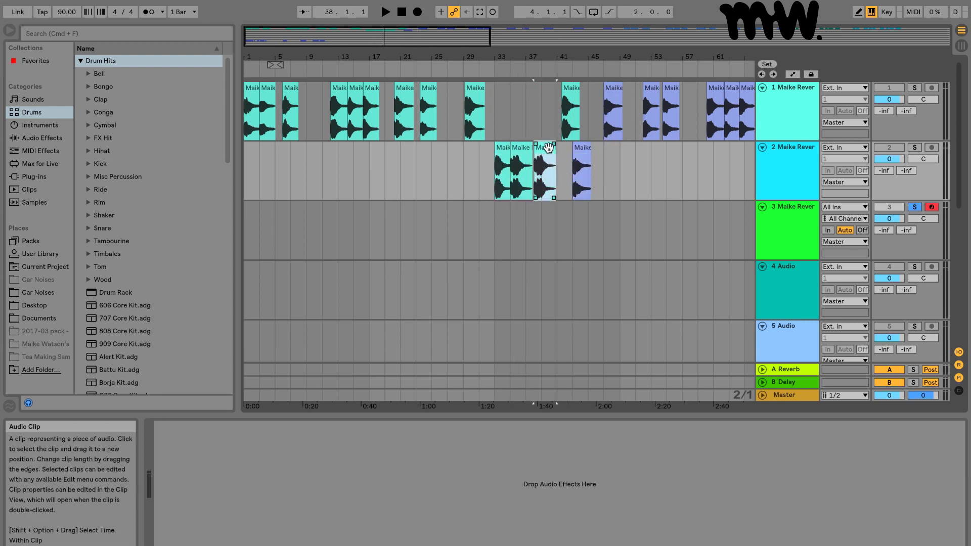
pyautogui.moveTo(216, 433)
pyautogui.mouseDown()
pyautogui.moveTo(216, 447)
pyautogui.moveTo(221, 439)
pyautogui.mouseUp()
pyautogui.click(579, 159)
pyautogui.moveTo(601, 172); pyautogui.dragTo(495, 172)
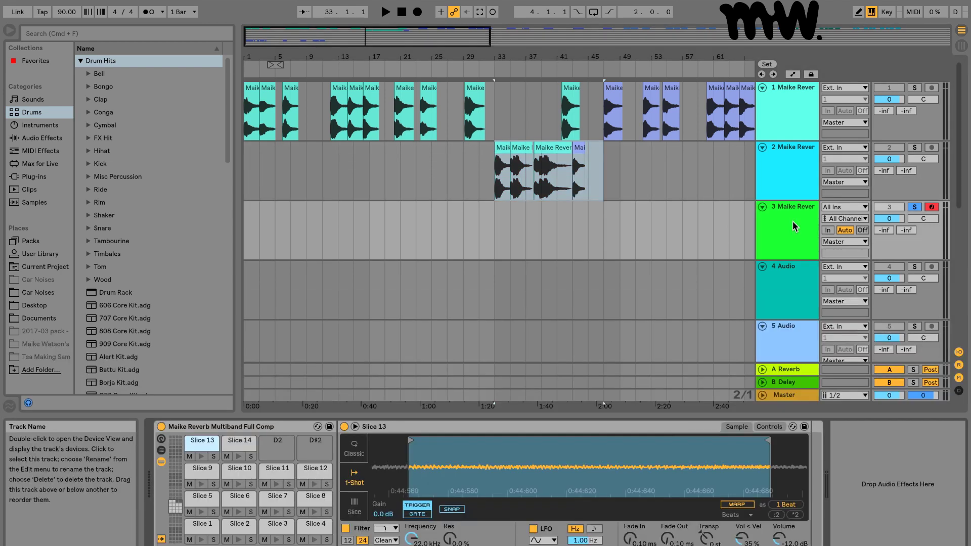
# Insert a MIDI clip on track 3 from bar 33 to 49 and draw Slice 9, Slice 12 and Slice 9 notes starting in clip bars 1, 3 and 7
pyautogui.moveTo(496, 233); pyautogui.dragTo(614, 232)
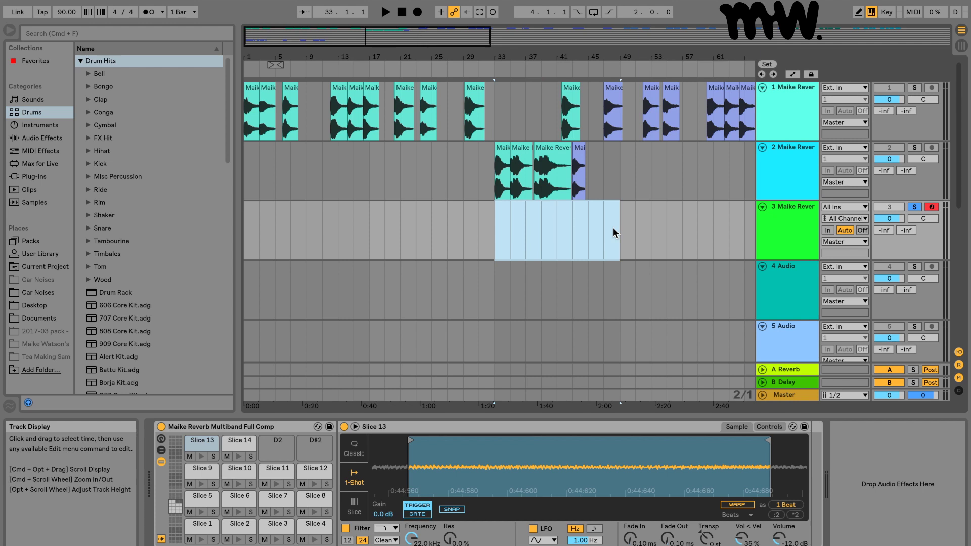
pyautogui.press('super+shift+m')
pyautogui.press('b')
pyautogui.moveTo(346, 479); pyautogui.dragTo(419, 477)
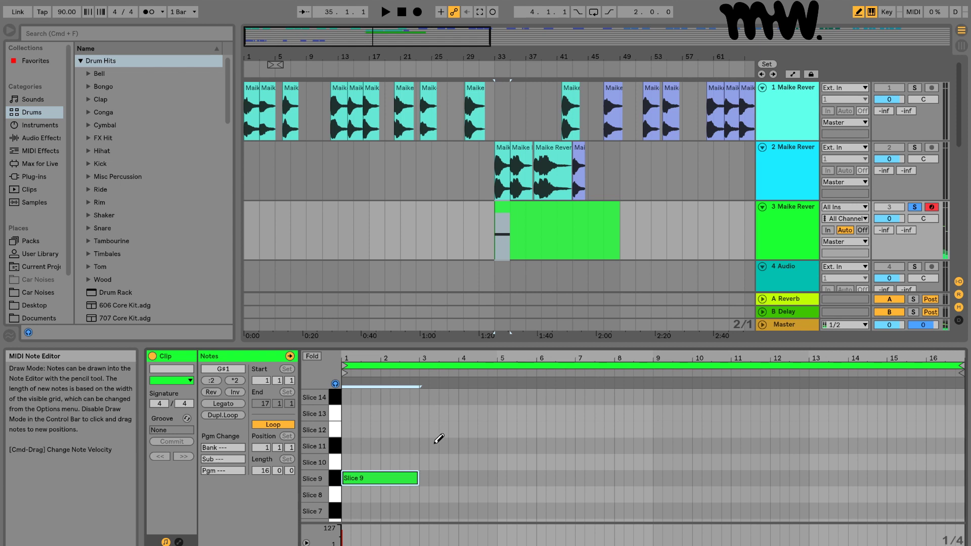
pyautogui.moveTo(443, 429); pyautogui.dragTo(482, 429)
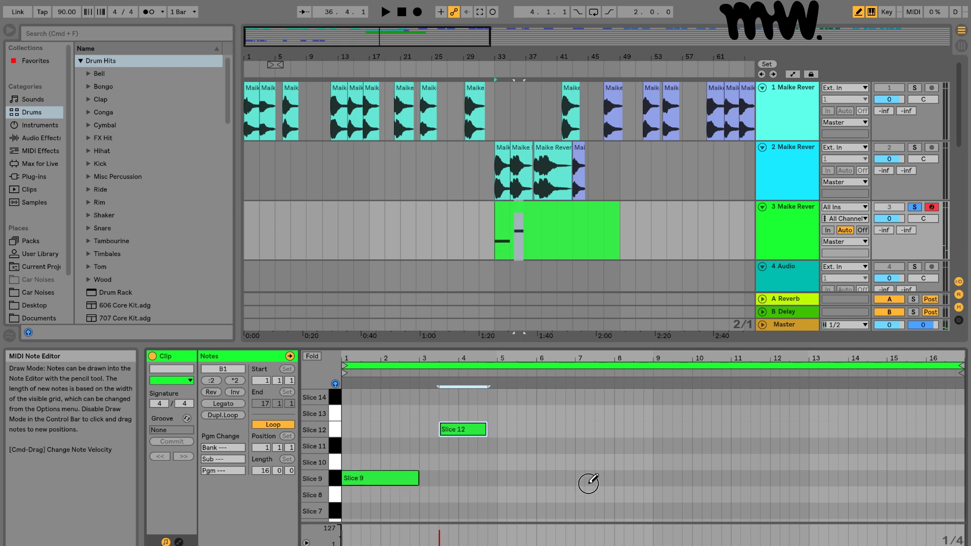
pyautogui.moveTo(589, 479); pyautogui.dragTo(622, 480)
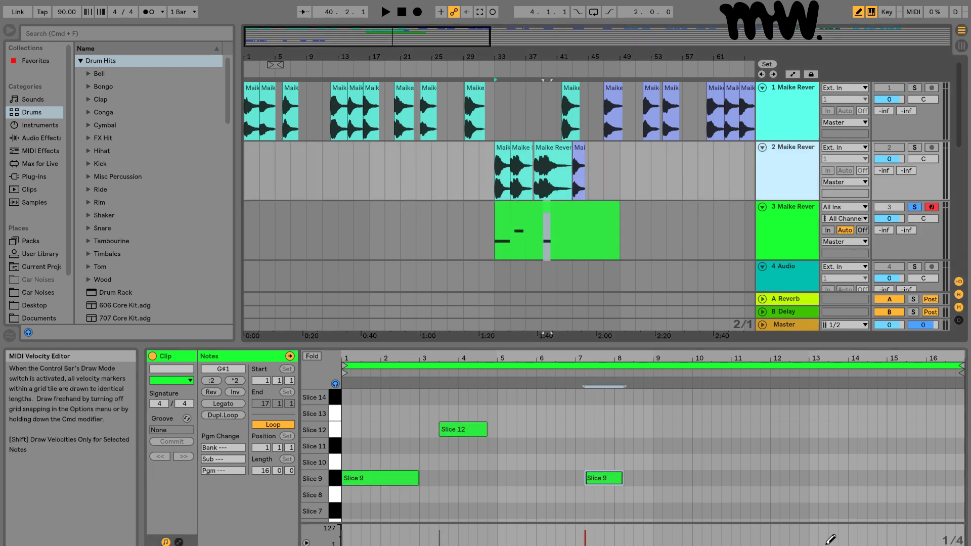
# Load the vocal clip at bar 29 of track 1 onto the Drum Rack's empty D2 pad and check the other free pads
pyautogui.click(785, 168)
pyautogui.click(794, 222)
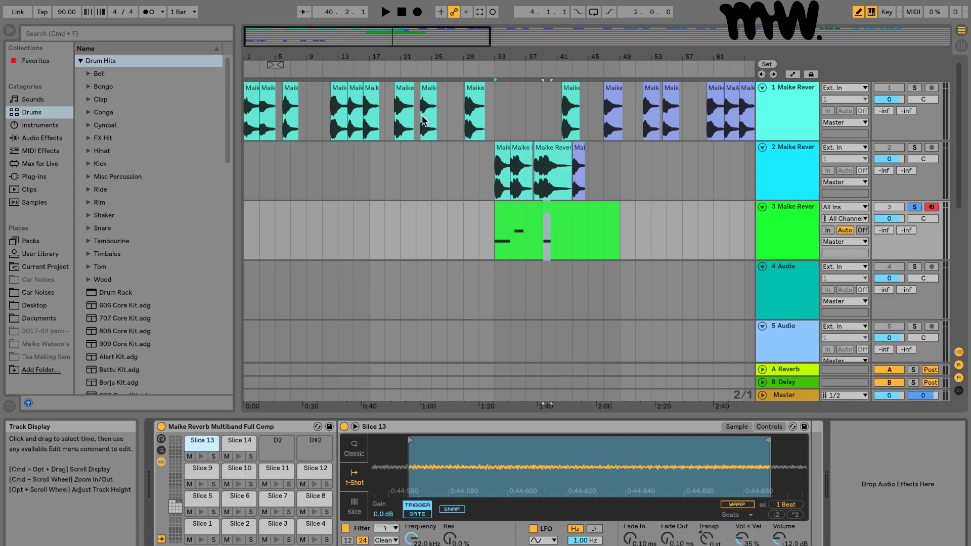
pyautogui.moveTo(480, 97); pyautogui.dragTo(281, 449)
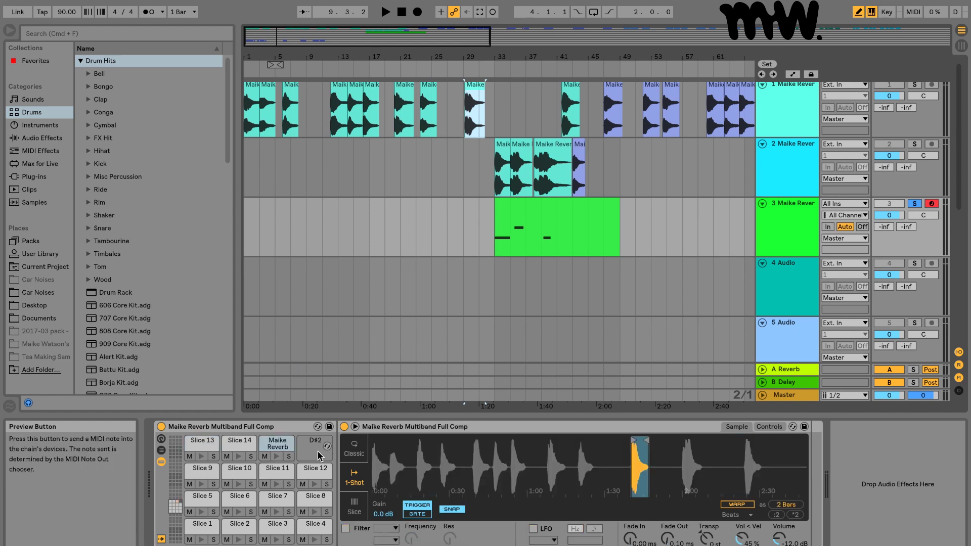
pyautogui.click(176, 485)
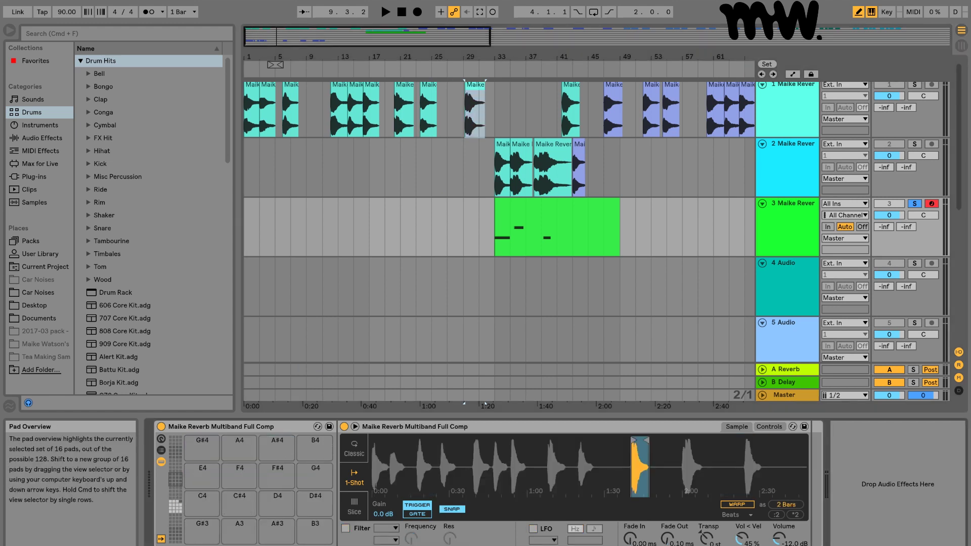
pyautogui.click(175, 505)
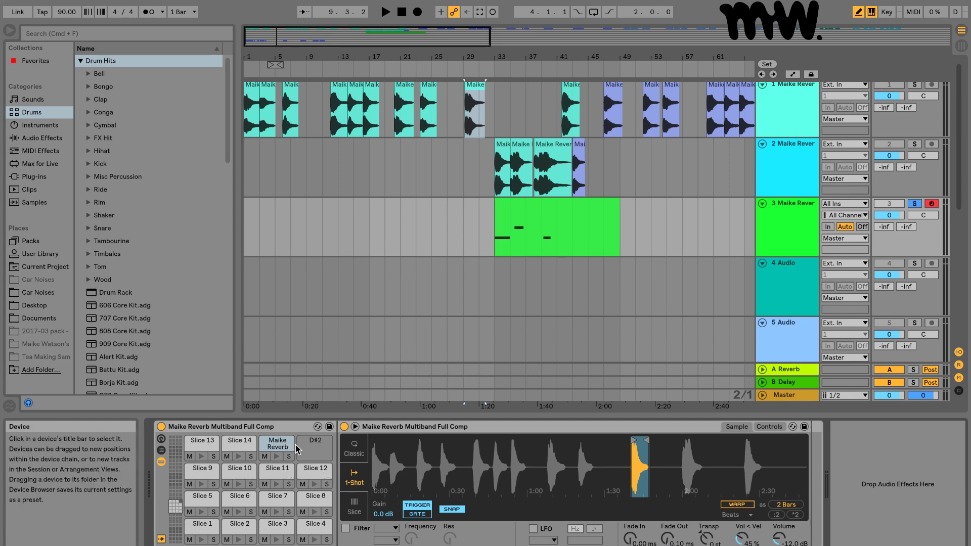
pyautogui.hscroll(3, 537, 160)
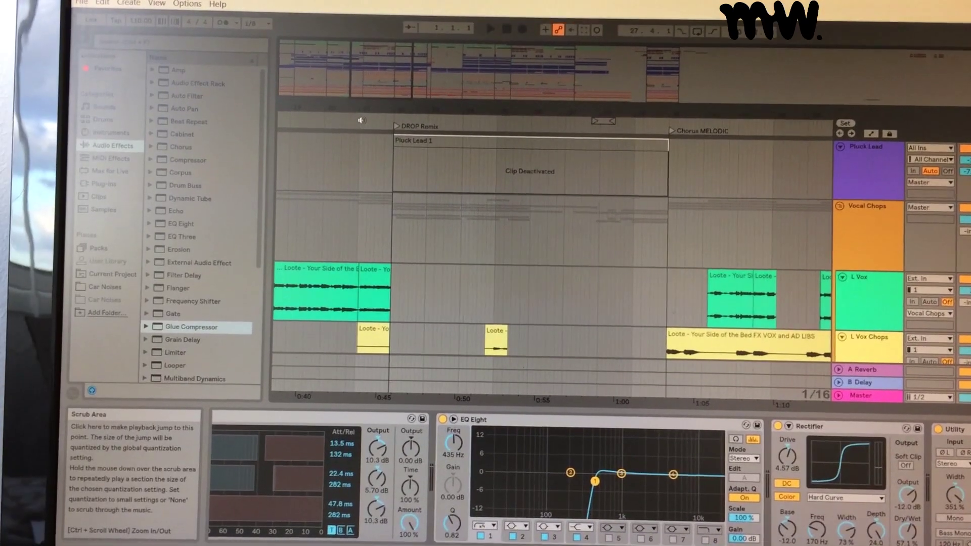
# Play the song from just before the DROP Remix marker and review the tracks in the Vocal Chops group
pyautogui.click(361, 119)
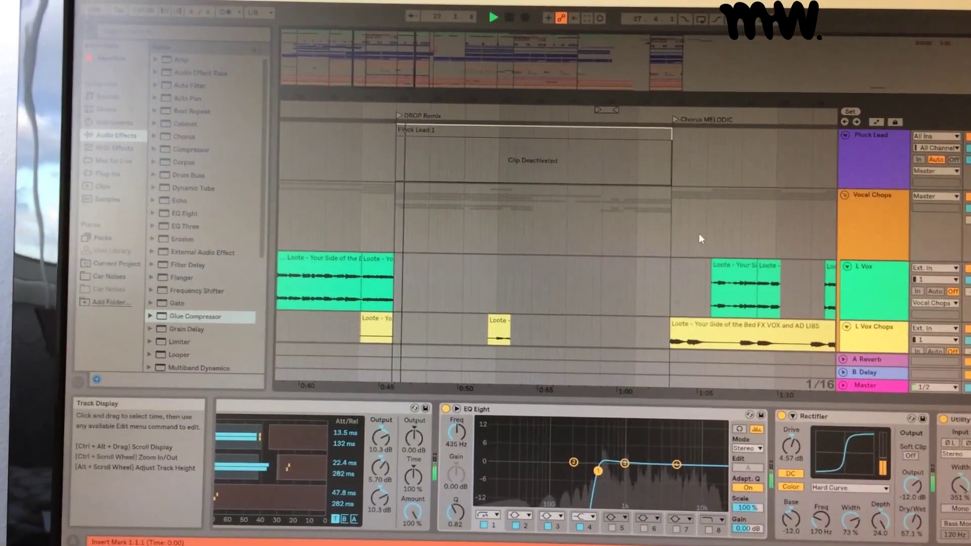
pyautogui.scroll(-3, 758, 203)
pyautogui.scroll(2, 834, 187)
pyautogui.click(673, 309)
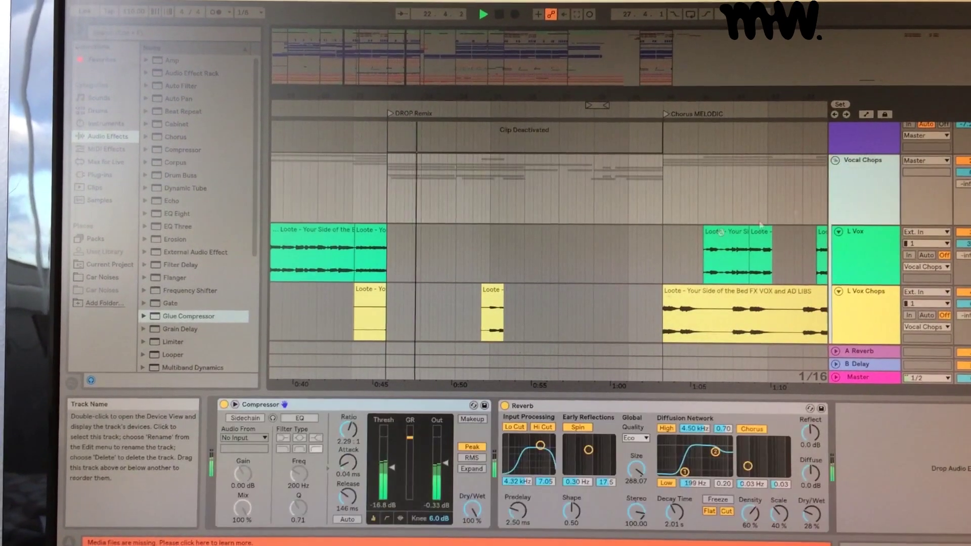
pyautogui.scroll(-2, 675, 303)
pyautogui.scroll(-5, 675, 258)
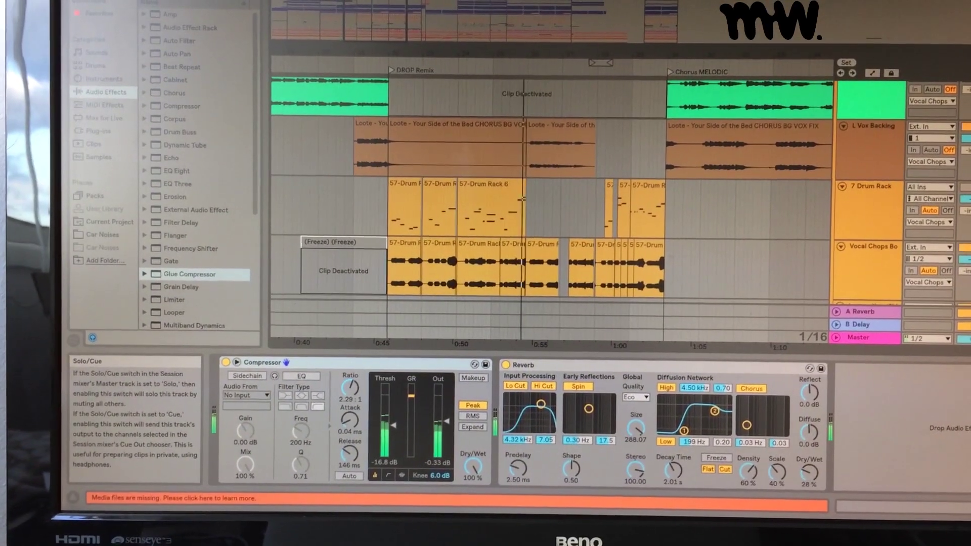
# Show the device chain of the 7 Drum Rack track and inspect its Drum Rack pads and lead vocal Simpler
pyautogui.click(878, 194)
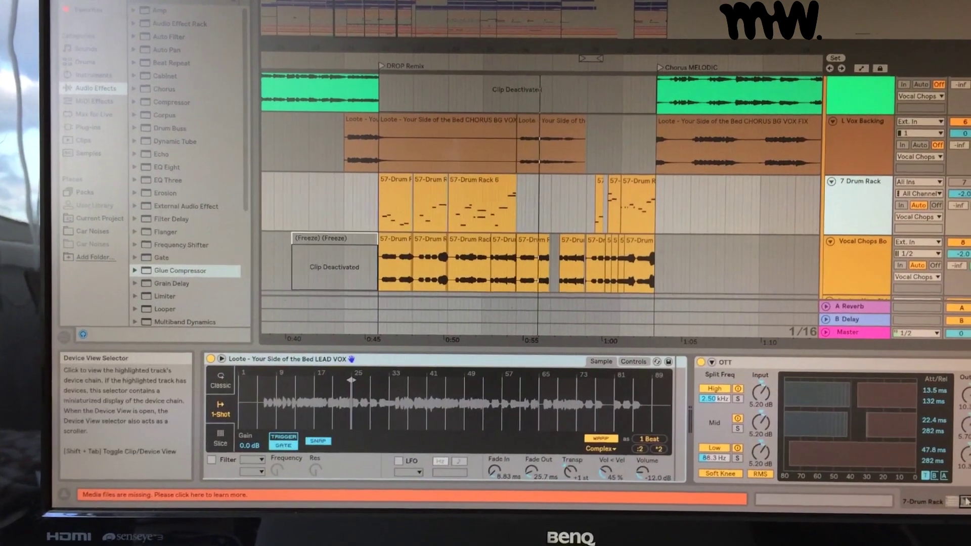
pyautogui.click(924, 500)
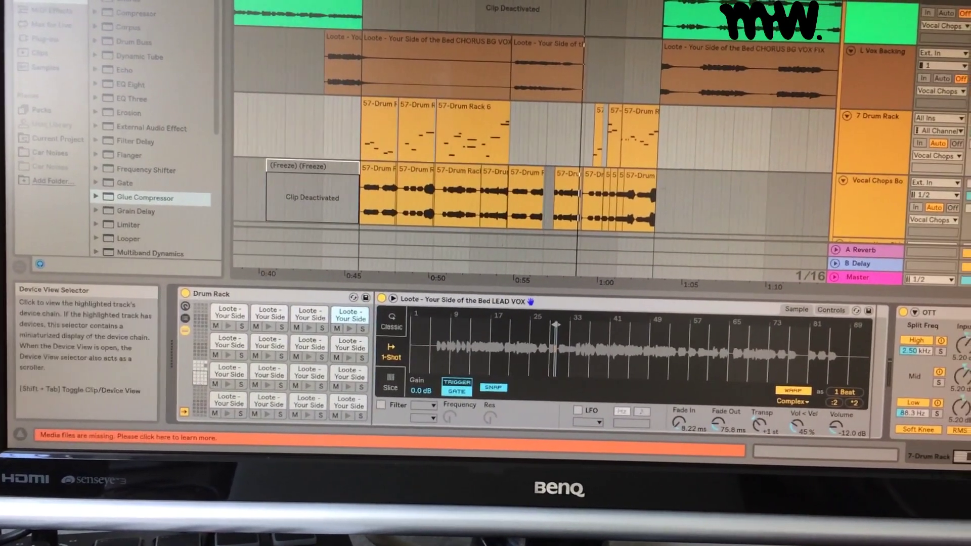
pyautogui.click(880, 449)
pyautogui.click(773, 457)
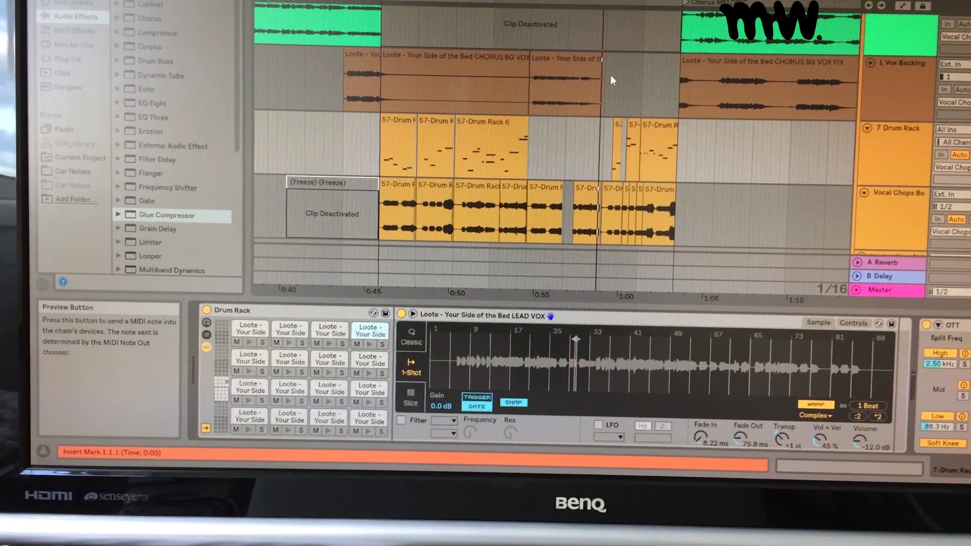
# Open the 57-Drum Rack 6 clip's notes, try shortening and lengthening the G#1 note at 6.2.1, and undo the last length change
pyautogui.doubleClick(499, 142)
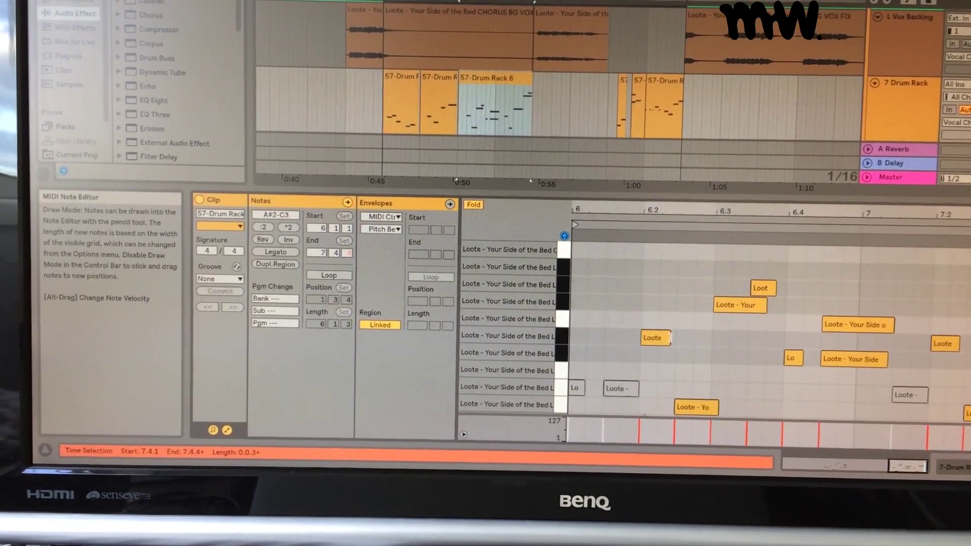
pyautogui.moveTo(672, 330); pyautogui.dragTo(649, 326)
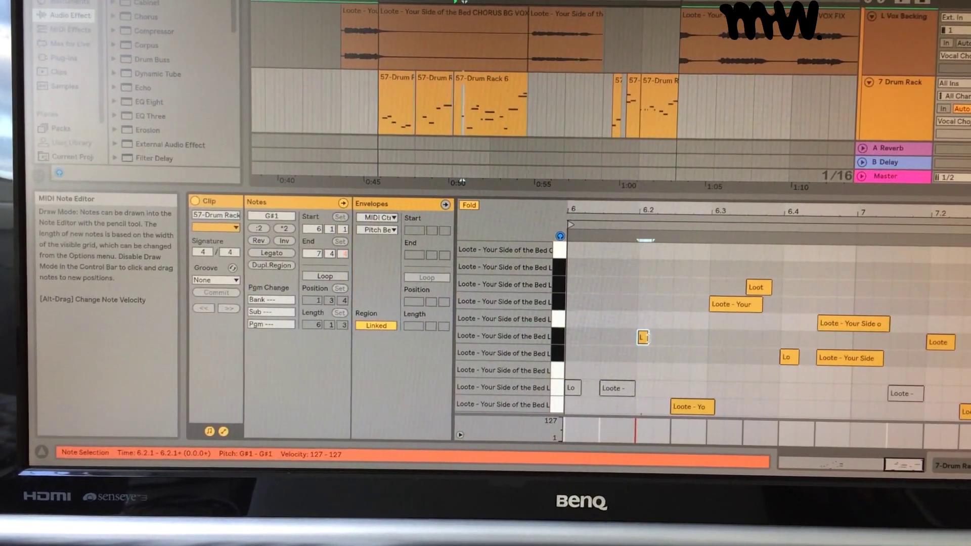
pyautogui.moveTo(659, 338); pyautogui.dragTo(715, 337)
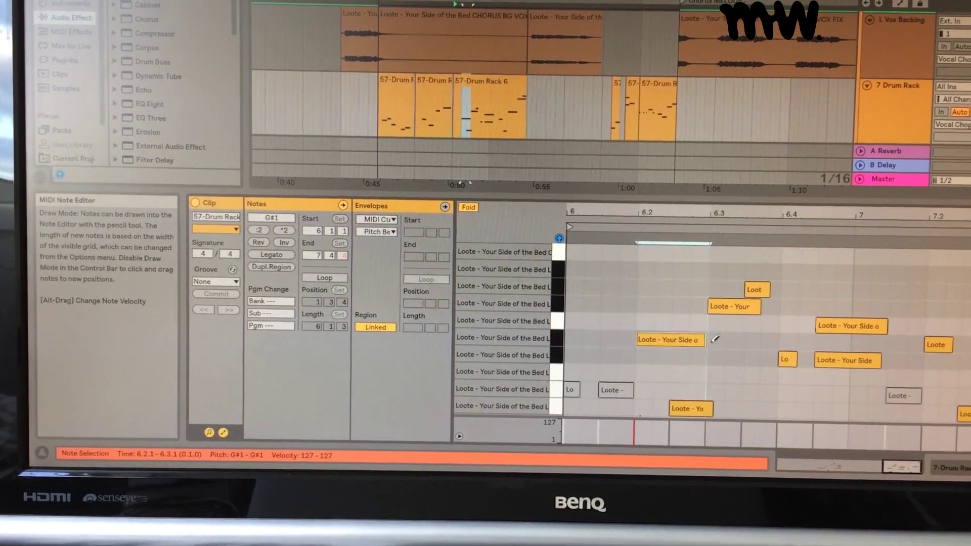
pyautogui.hotkey('ctrl', 'z')
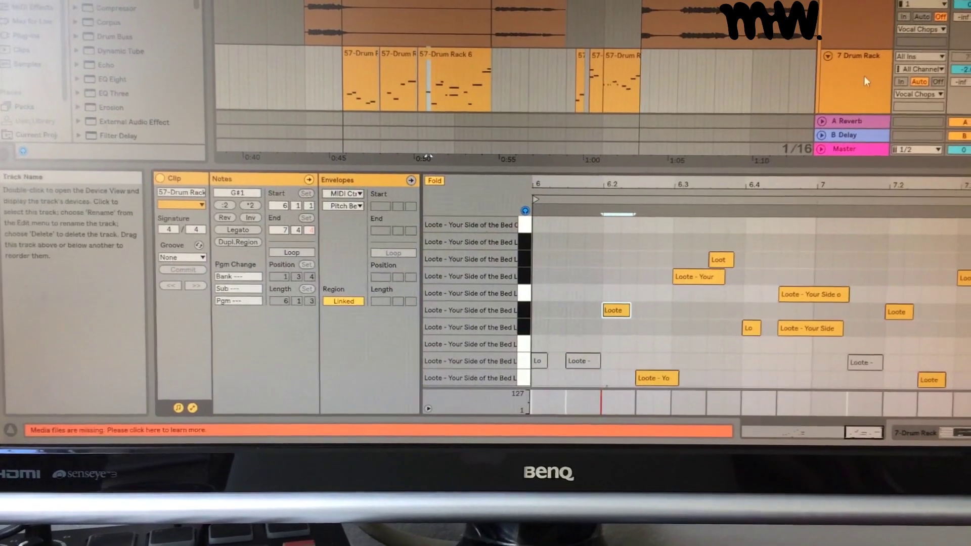
# Return to the 7 Drum Rack track's device chain and inspect its lead vocal Simpler and OTT
pyautogui.click(858, 107)
pyautogui.click(867, 438)
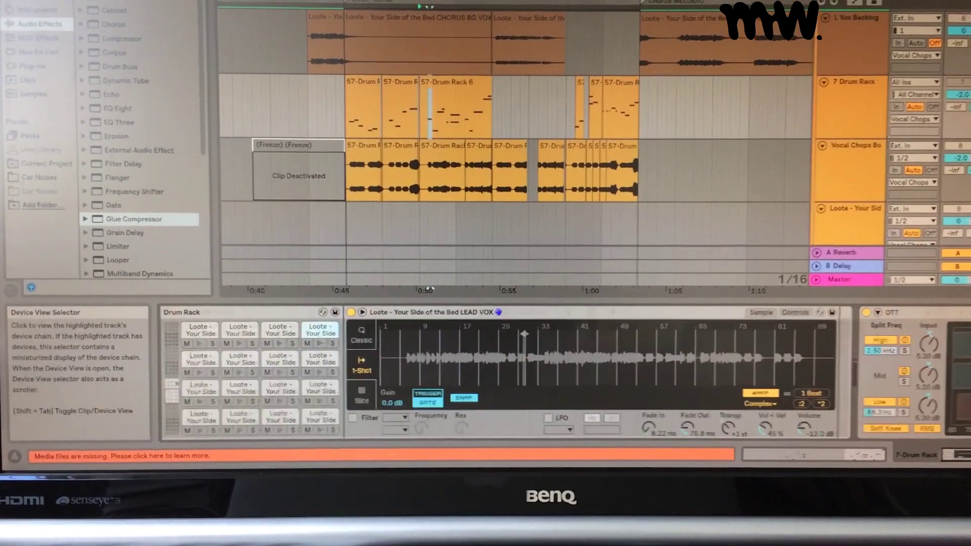
pyautogui.click(859, 448)
pyautogui.moveTo(840, 459); pyautogui.dragTo(804, 459)
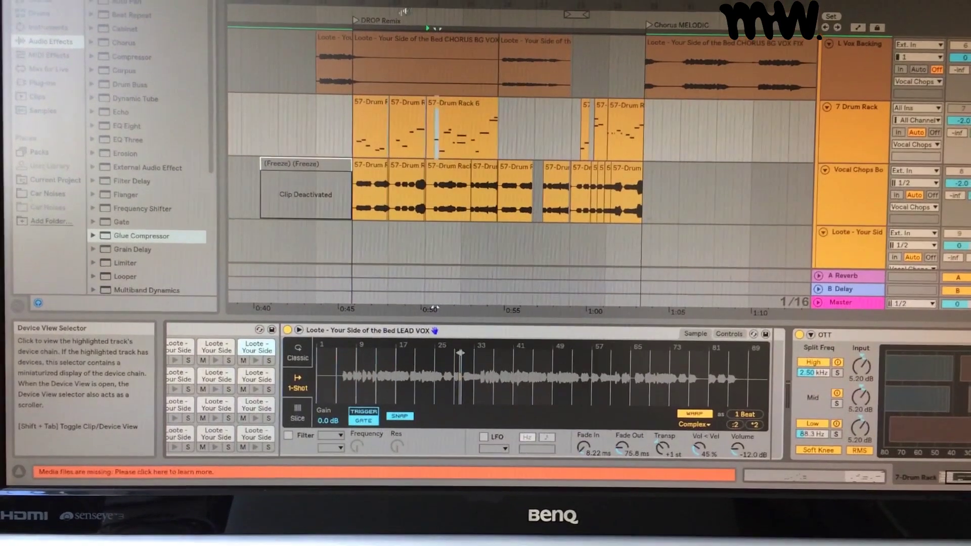
# Examine the MIDI and frozen audio chop clips on the Drum Rack tracks alongside the neighbouring vocal tracks while playing the drop
pyautogui.scroll(3, 516, 180)
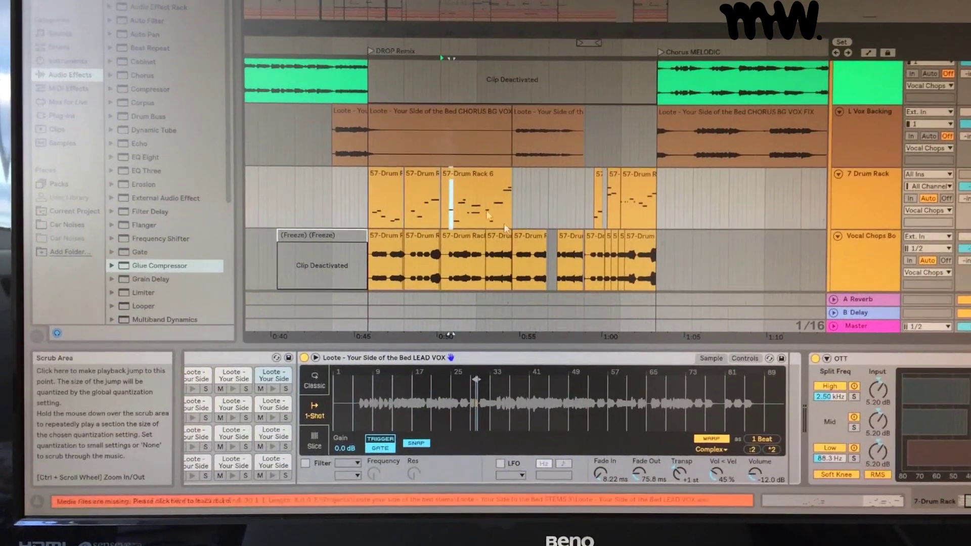
pyautogui.click(473, 160)
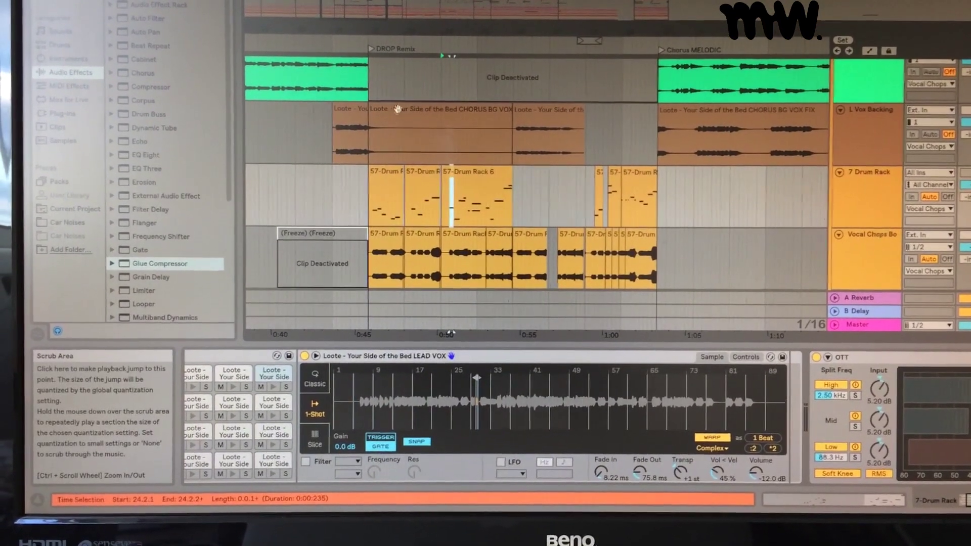
pyautogui.scroll(-1, 473, 160)
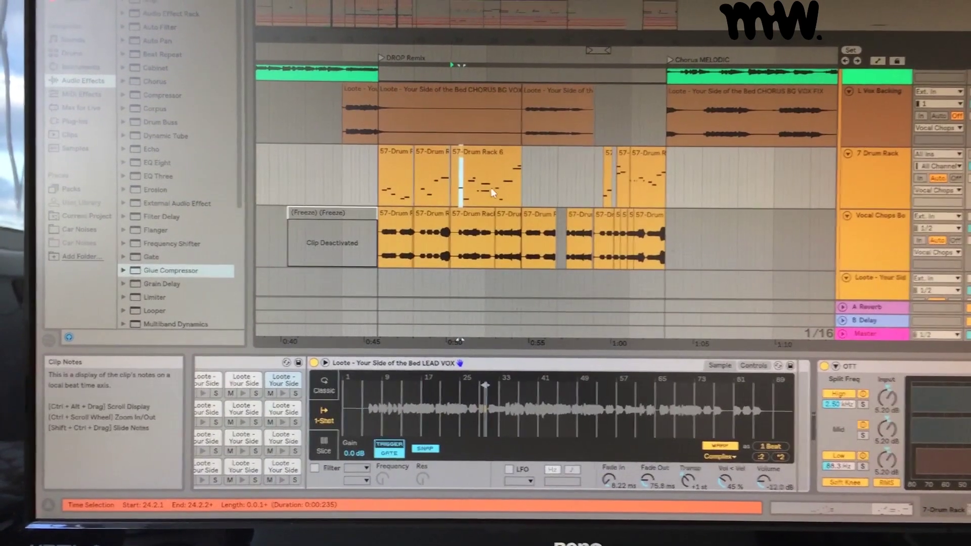
pyautogui.scroll(-3, 501, 201)
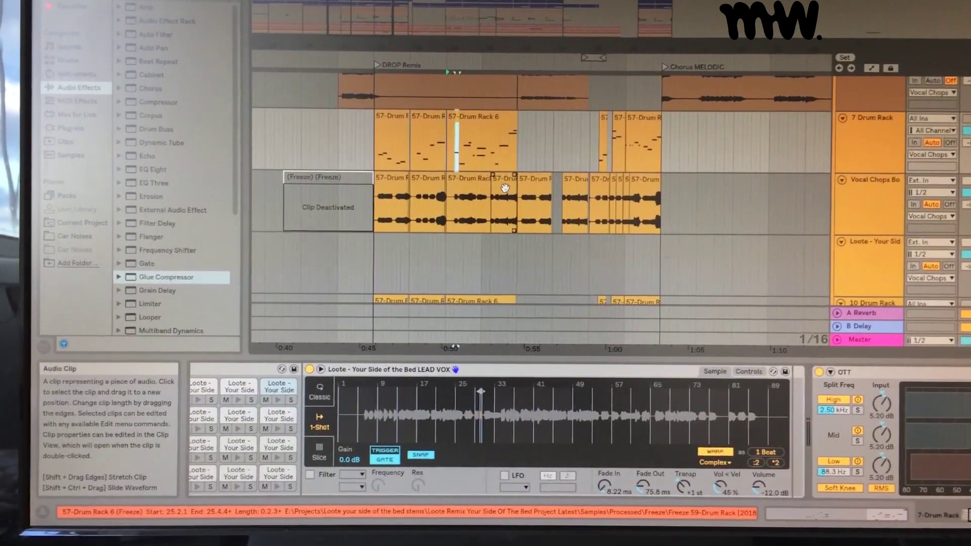
pyautogui.scroll(-3, 506, 188)
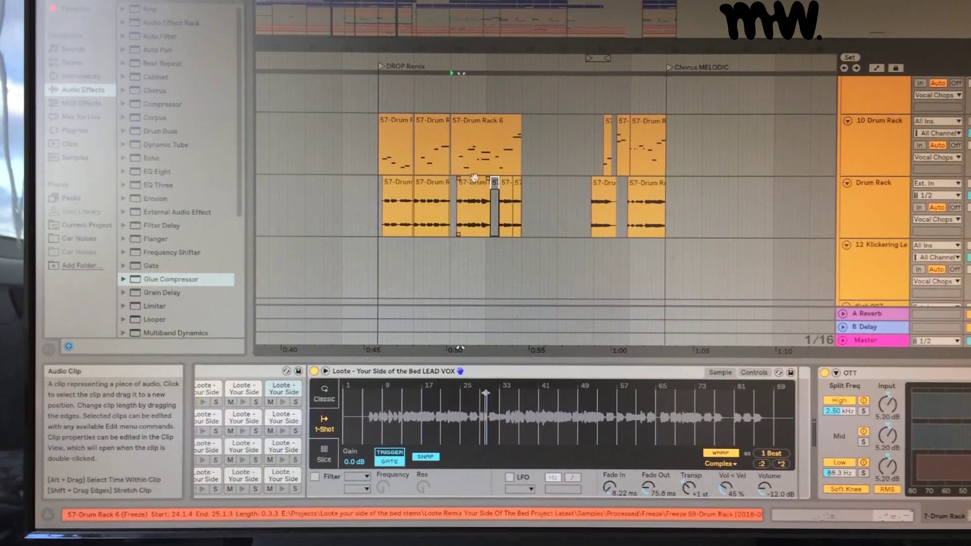
pyautogui.scroll(1, 446, 202)
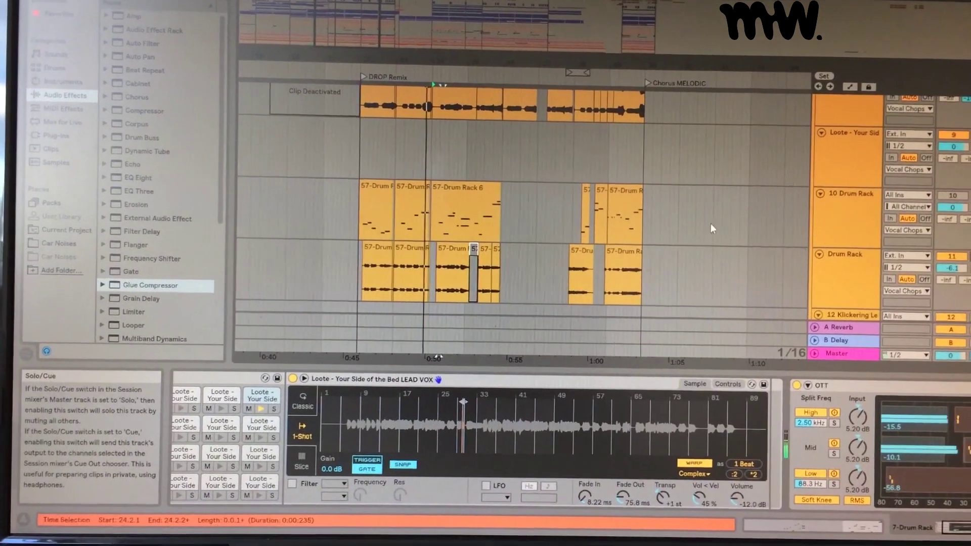
pyautogui.scroll(-10, 711, 229)
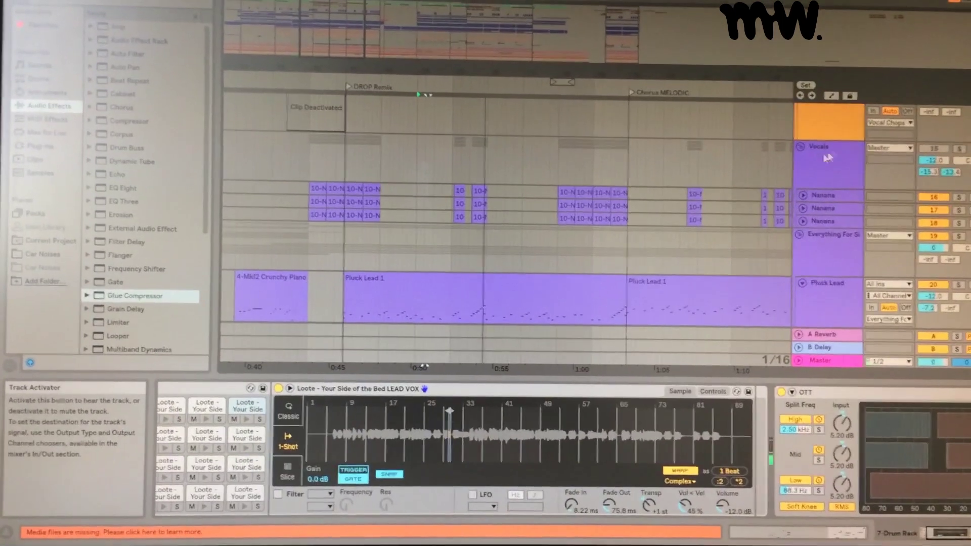
pyautogui.scroll(10, 729, 237)
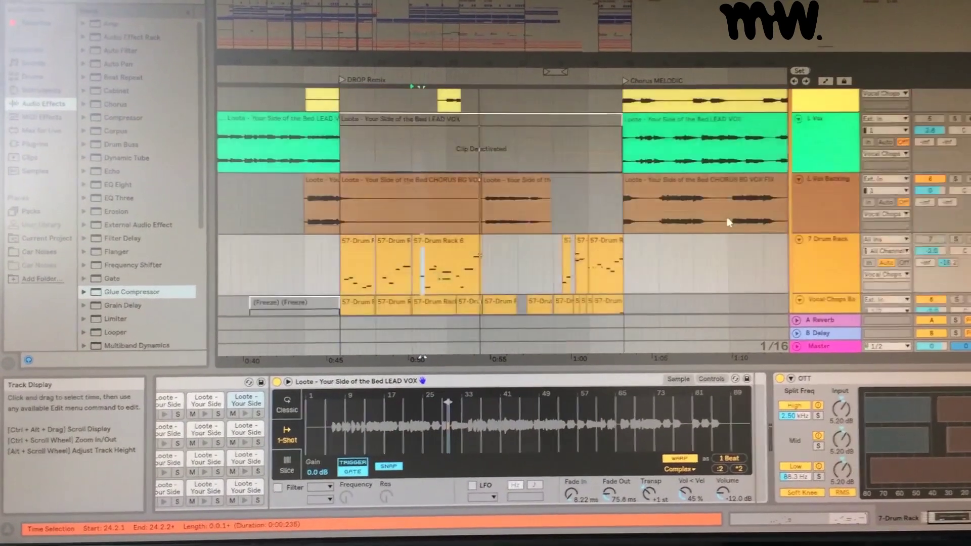
pyautogui.scroll(5, 729, 222)
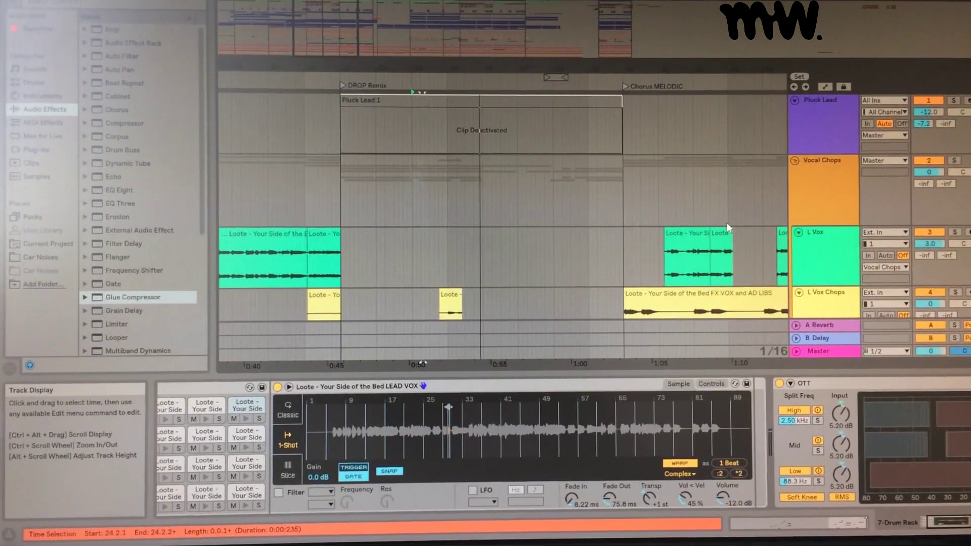
pyautogui.scroll(-10, 728, 228)
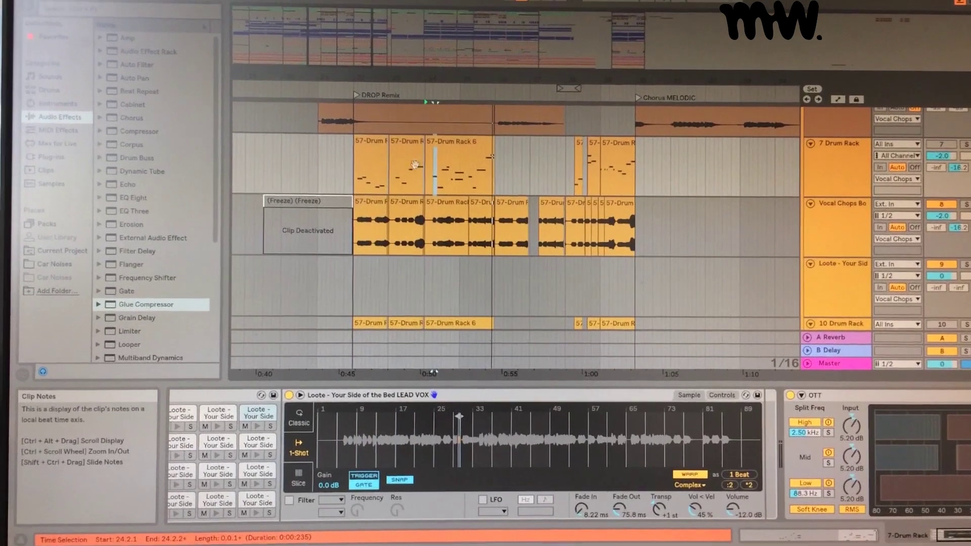
# Open the first MIDI clip on the 7 Drum Rack track to inspect its notes, and return to the device view
pyautogui.click(374, 179)
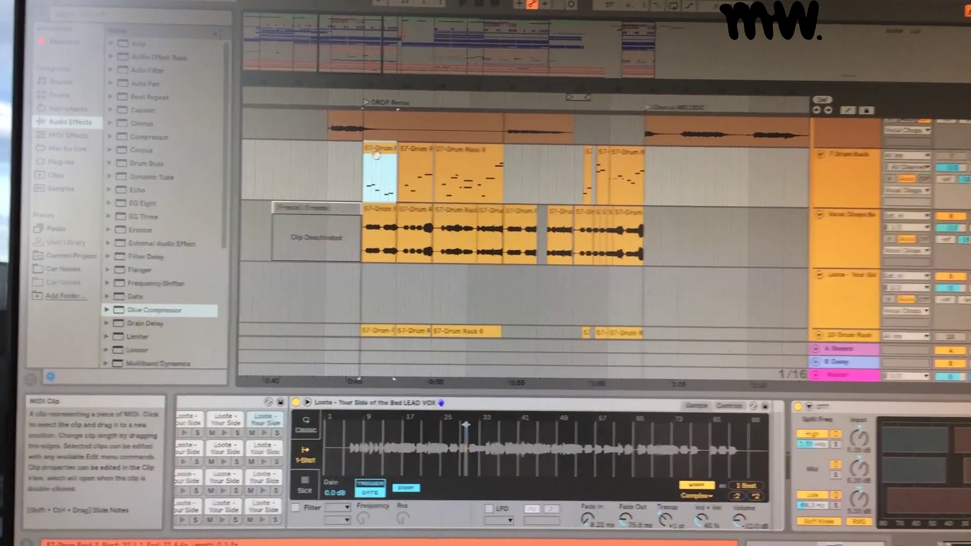
pyautogui.doubleClick(386, 190)
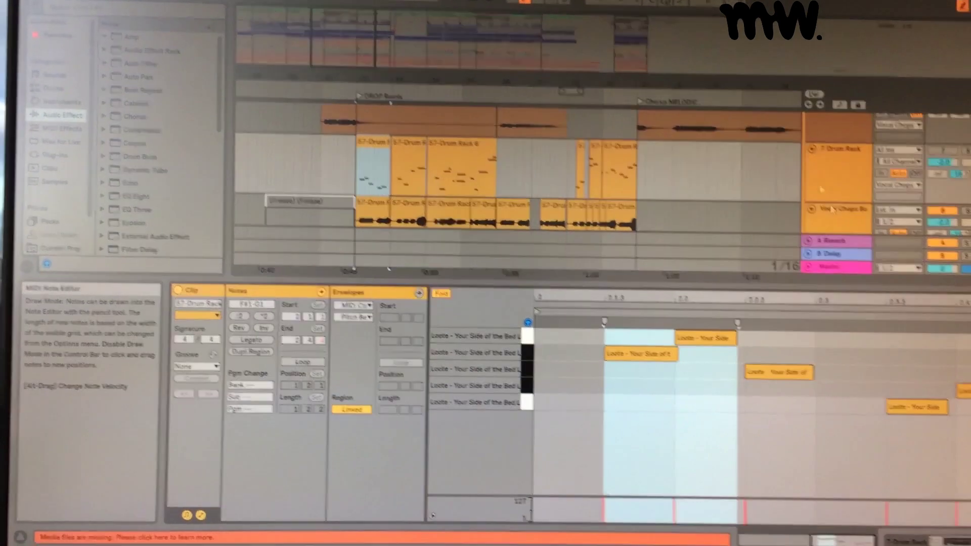
pyautogui.hotkey('shift', 'Tab')
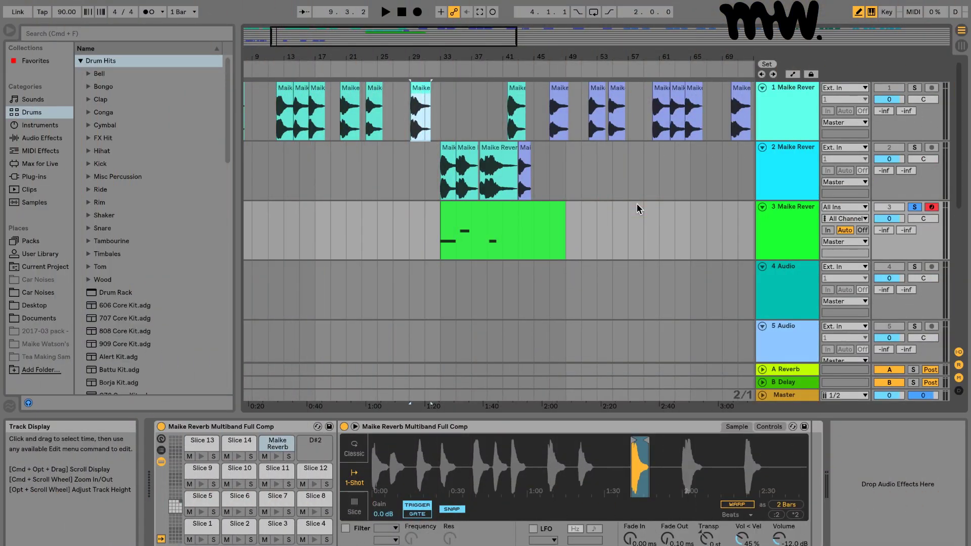
# Copy the vocal clip at about bar 54 of track 1 to the same position on track 4
pyautogui.hscroll(5, 588, 134)
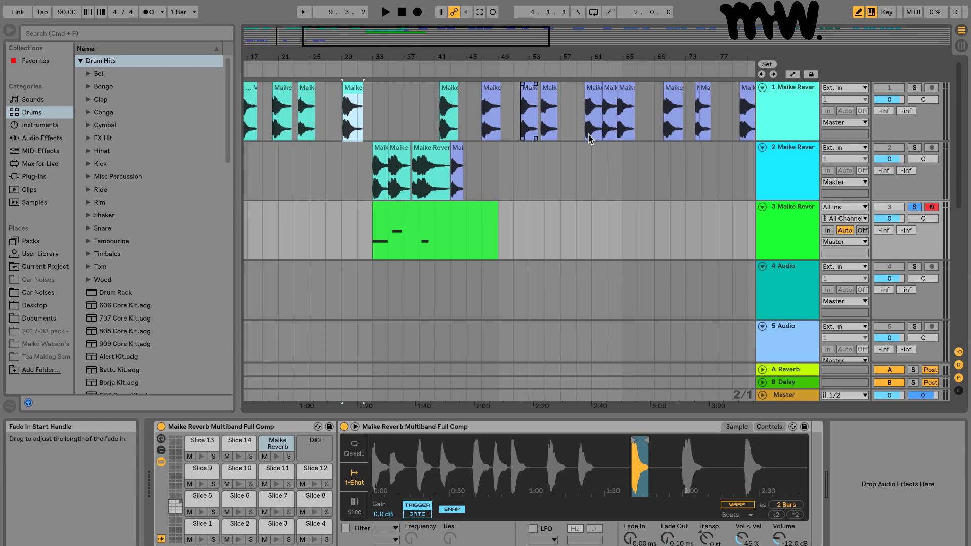
pyautogui.hscroll(5, 588, 136)
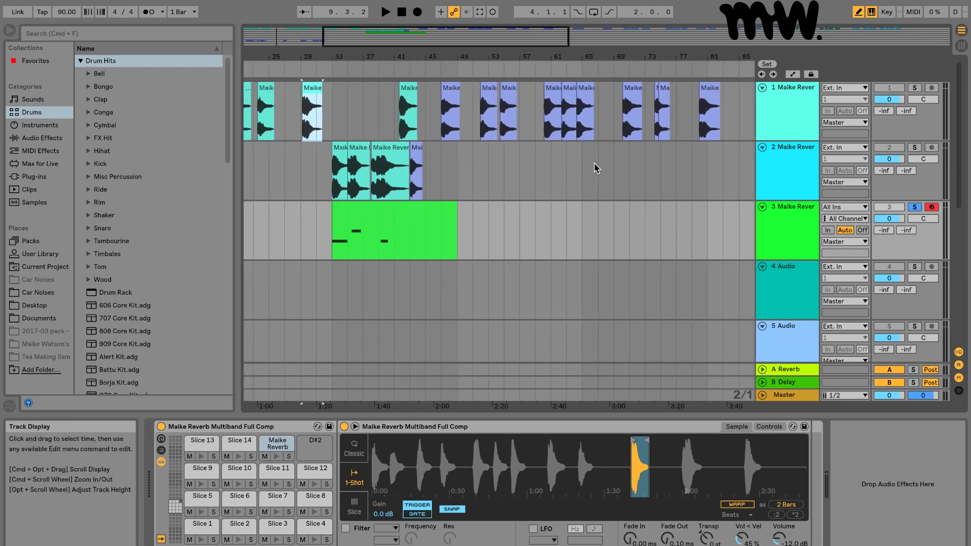
pyautogui.hscroll(3, 596, 168)
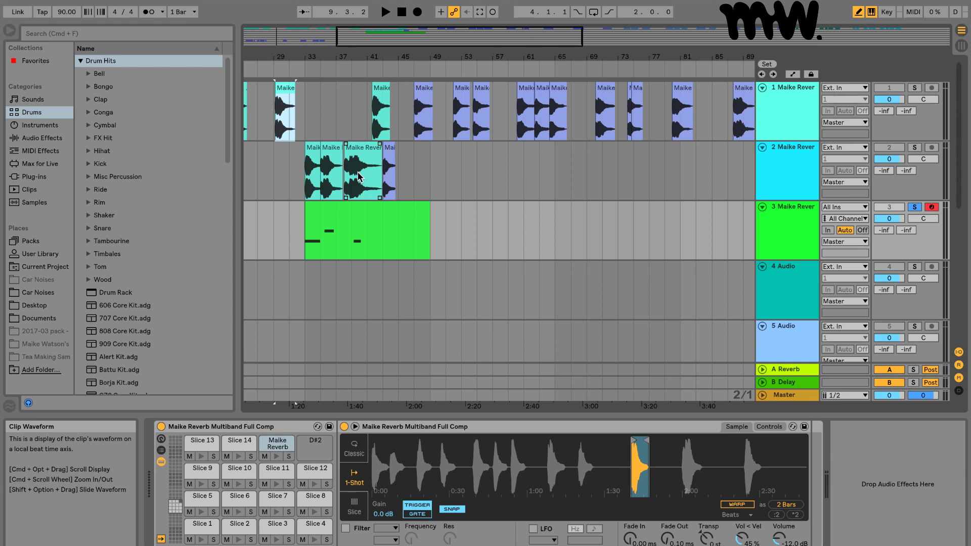
pyautogui.hscroll(2, 524, 142)
pyautogui.click(466, 93)
pyautogui.press('Down')
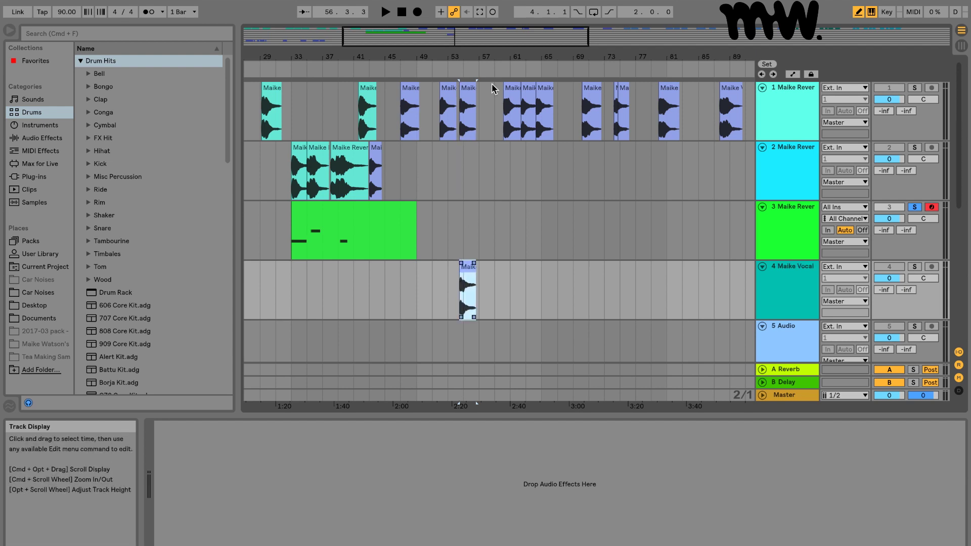
# Move the vocal clip at bar 60 of track 1 onto track 4, overlapping the start of the existing clip, and reverse that second clip
pyautogui.moveTo(482, 57); pyautogui.dragTo(481, 81)
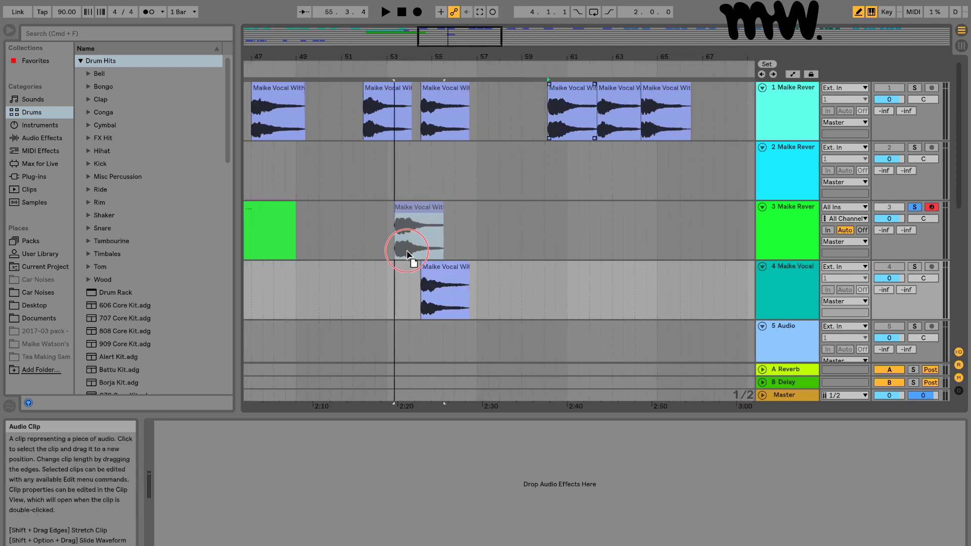
pyautogui.doubleClick(456, 275)
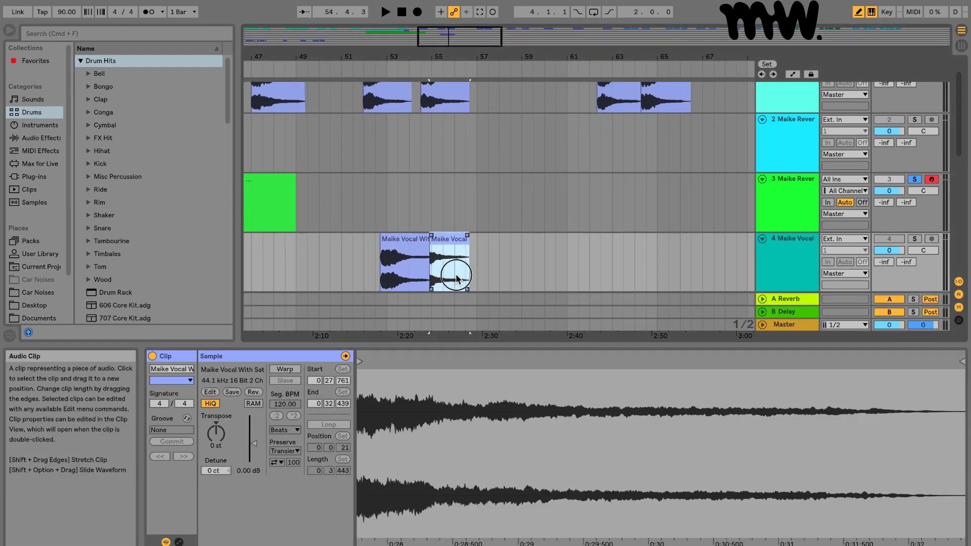
pyautogui.click(254, 394)
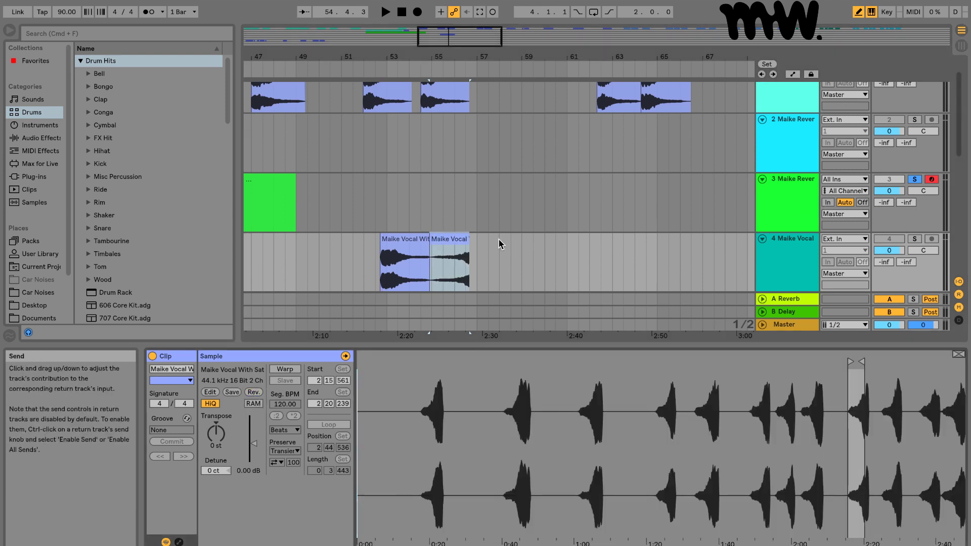
# Solo track 7 and listen to its arranged vocal chop clips up to about bar 7
pyautogui.hscroll(-15, 498, 239)
pyautogui.scroll(-5, 498, 239)
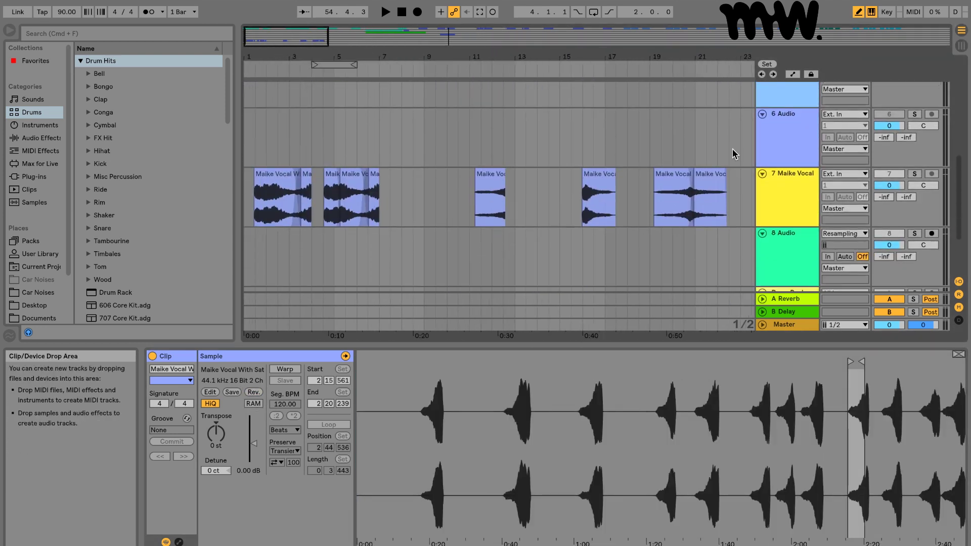
pyautogui.click(452, 75)
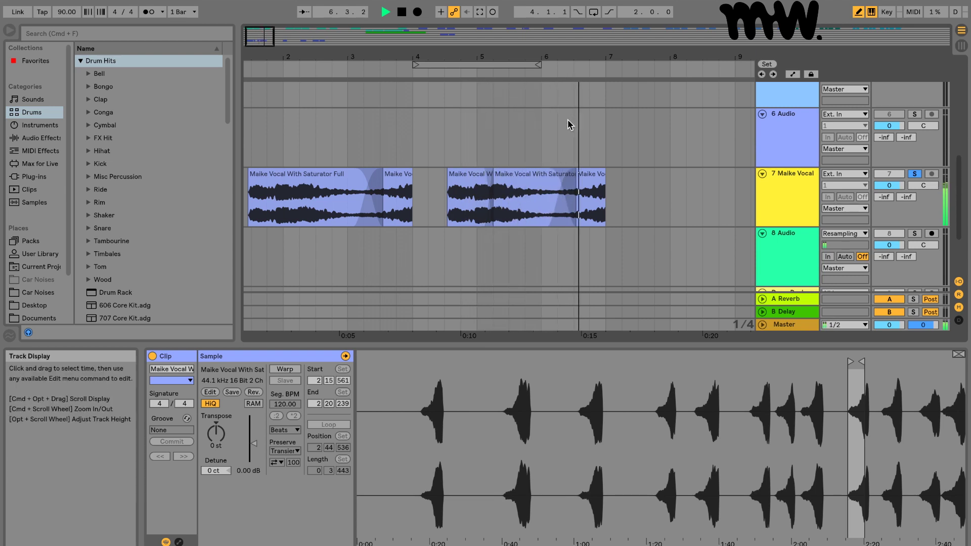
pyautogui.hscroll(5, 573, 182)
pyautogui.scroll(-1, 573, 181)
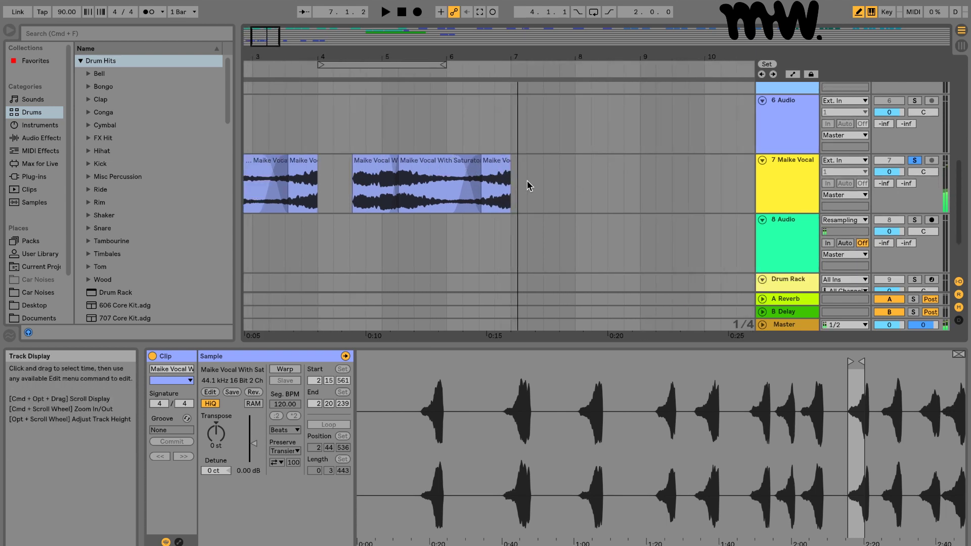
# Insert a new audio track directly below track 7
pyautogui.scroll(4, 422, 178)
pyautogui.scroll(-2, 423, 190)
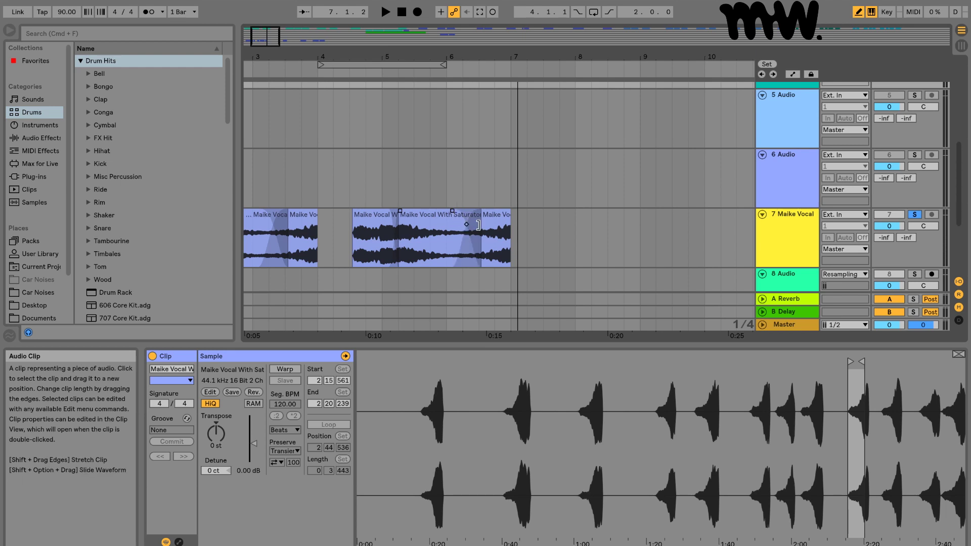
pyautogui.click(495, 223)
pyautogui.keyDown('shift'); pyautogui.click(369, 226); pyautogui.keyUp('shift')
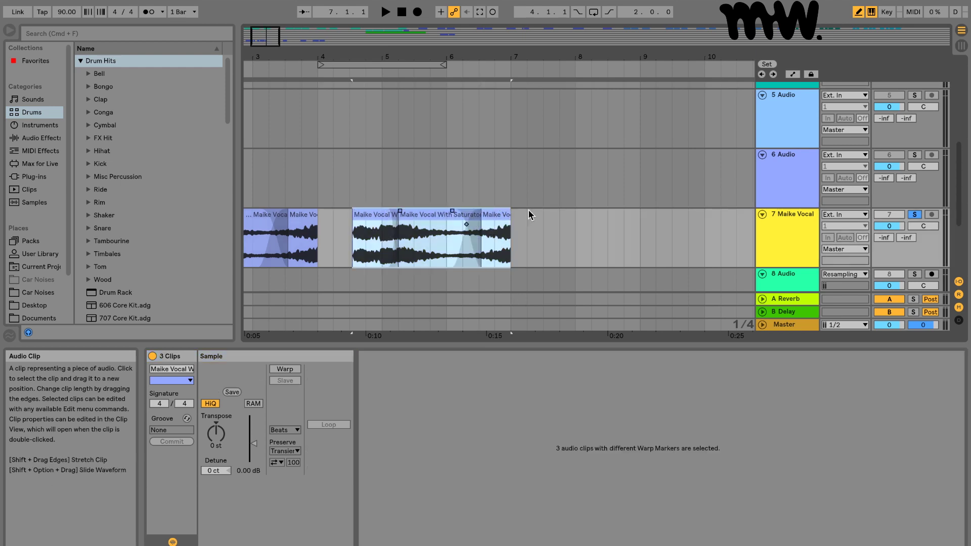
pyautogui.press('super+t')
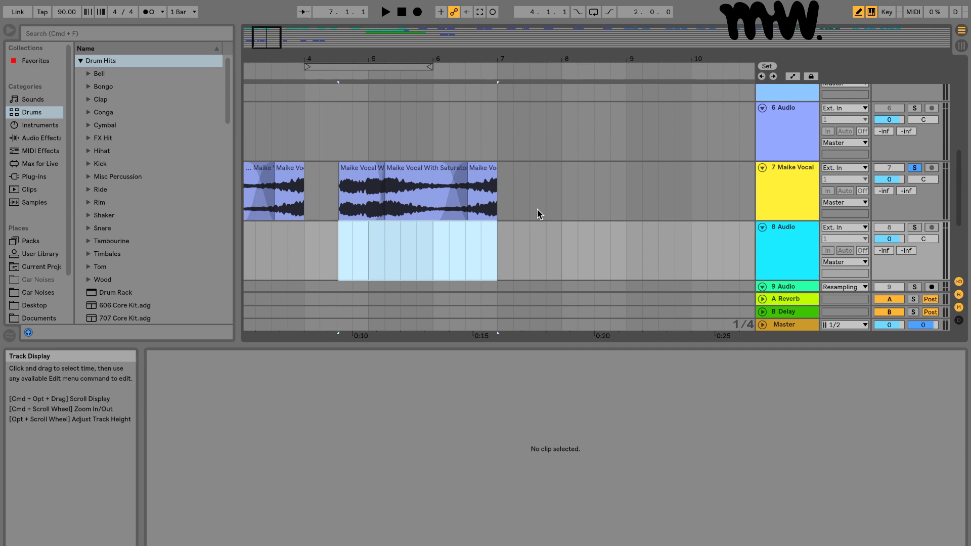
# Copy the three vocal clips between about bars 4.5 and 7 from track 7 to the same position on track 8
pyautogui.press('super+v')
pyautogui.press('super+z')
pyautogui.click(362, 178)
pyautogui.keyDown('shift'); pyautogui.click(481, 169); pyautogui.keyUp('shift')
pyautogui.moveTo(481, 169); pyautogui.dragTo(482, 242)
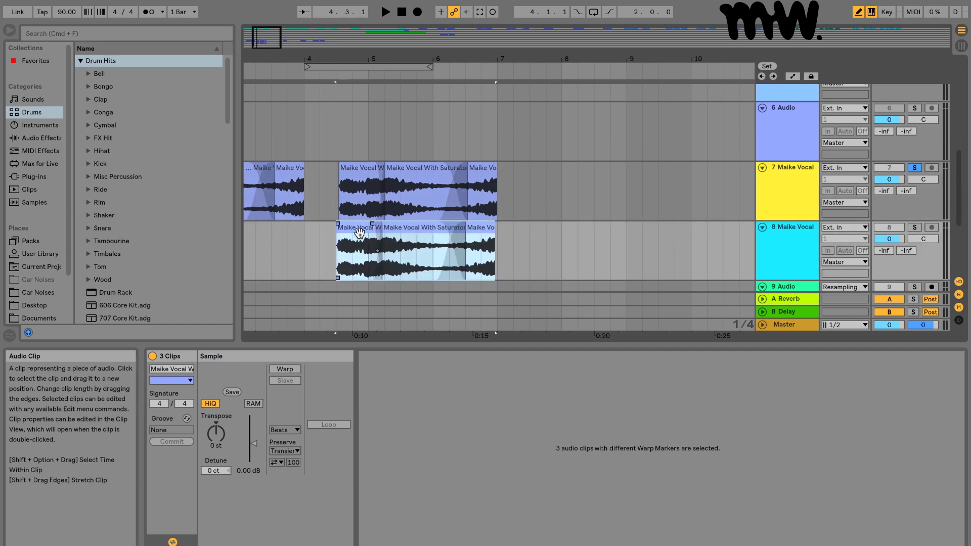
# Enable Warp on the three copied clips on track 8, transpose them by -12 st, and start playback
pyautogui.click(285, 369)
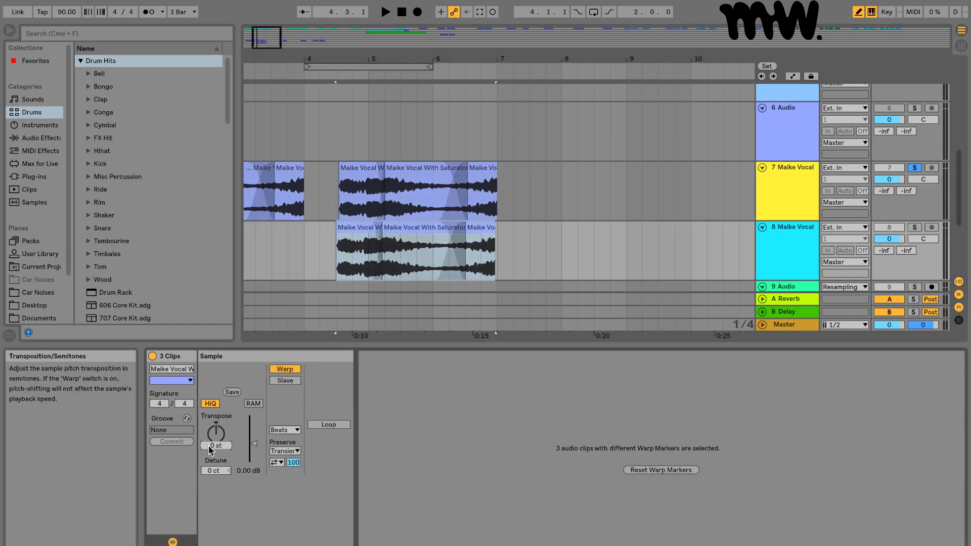
pyautogui.press('space')
# Solo track 8 along with track 7, lower its volume to -8.9 dB, and listen to the layered chops
pyautogui.click(913, 229)
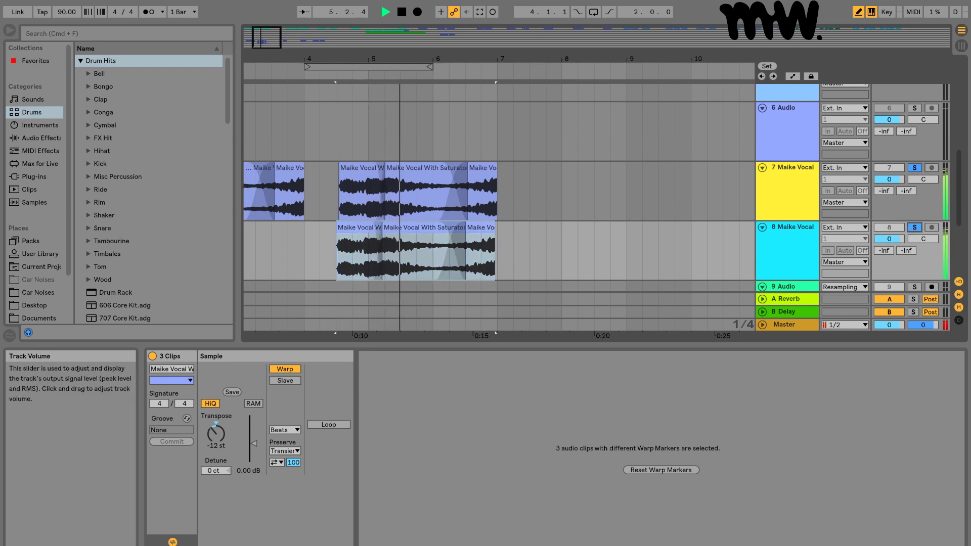
pyautogui.click(335, 60)
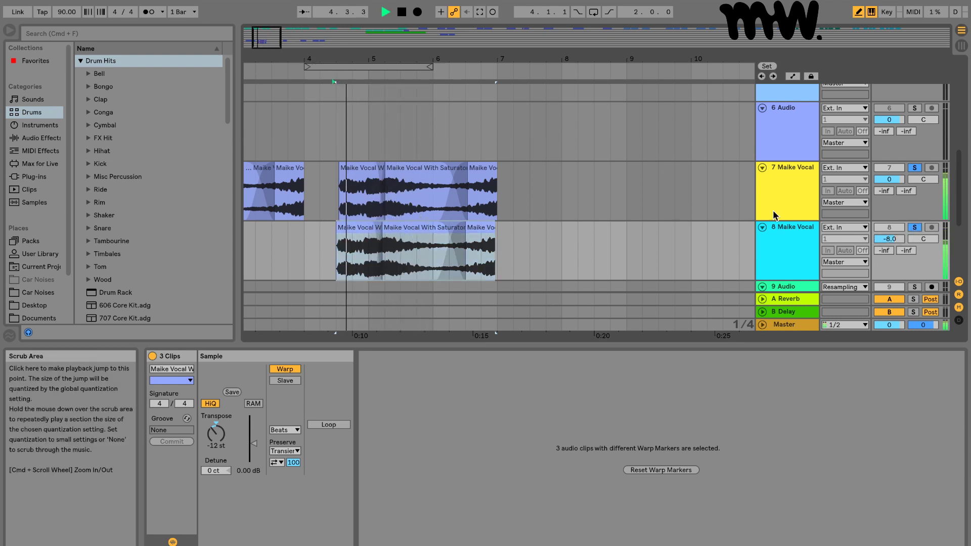
pyautogui.press('space')
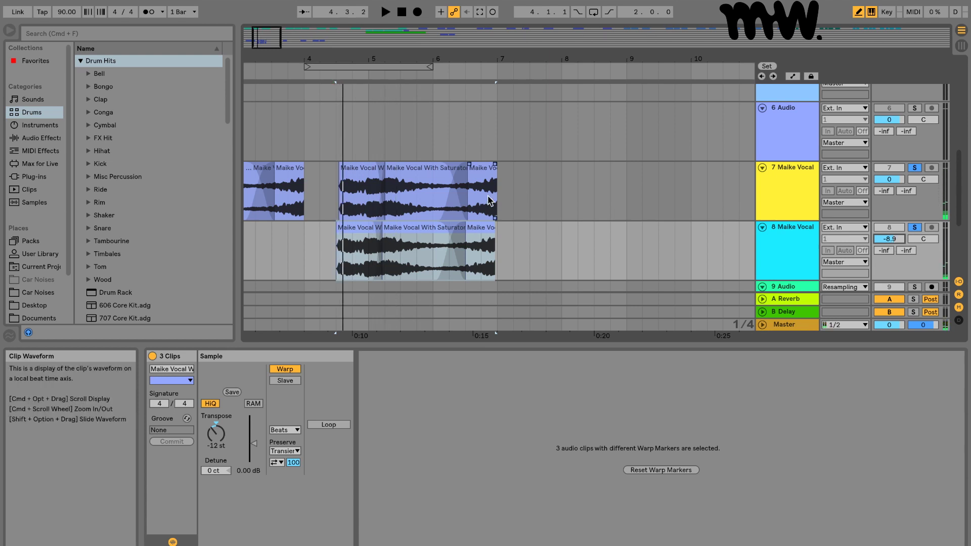
# Delete the transposed vocal clips from track 8
pyautogui.click(369, 178)
pyautogui.keyDown('shift'); pyautogui.click(482, 174); pyautogui.keyUp('shift')
pyautogui.moveTo(529, 252); pyautogui.dragTo(283, 257)
pyautogui.press('Delete')
# Select track 7 and search the browser for "voco"
pyautogui.click(764, 193)
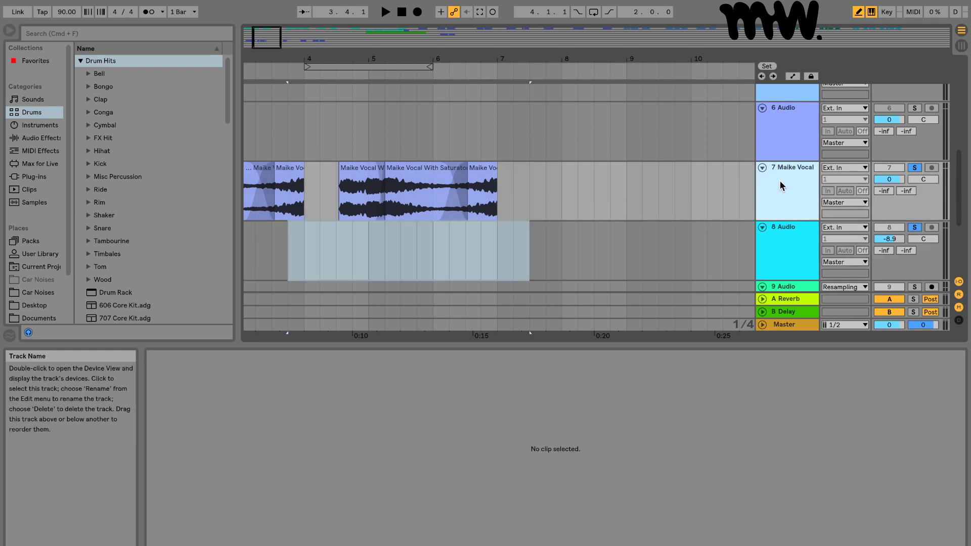
pyautogui.click(64, 34)
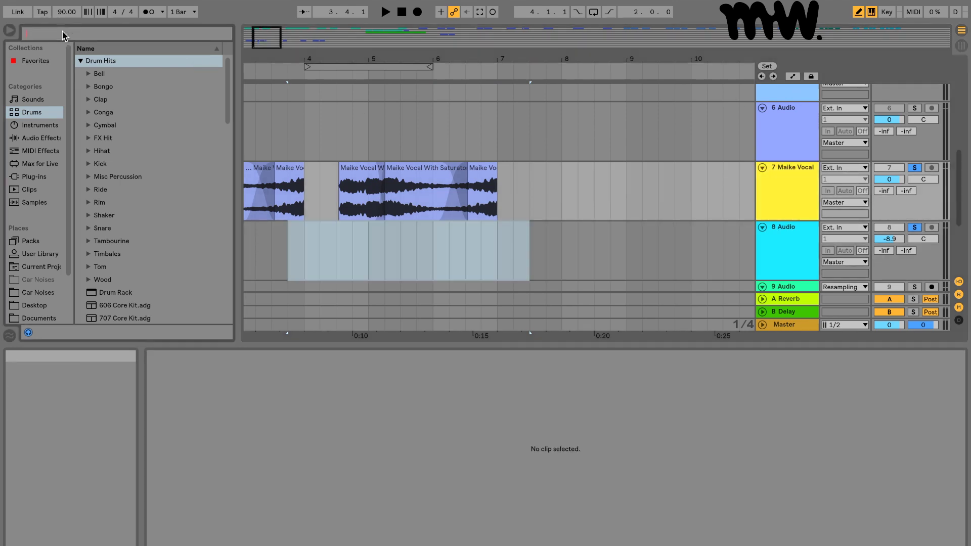
pyautogui.write('voco')
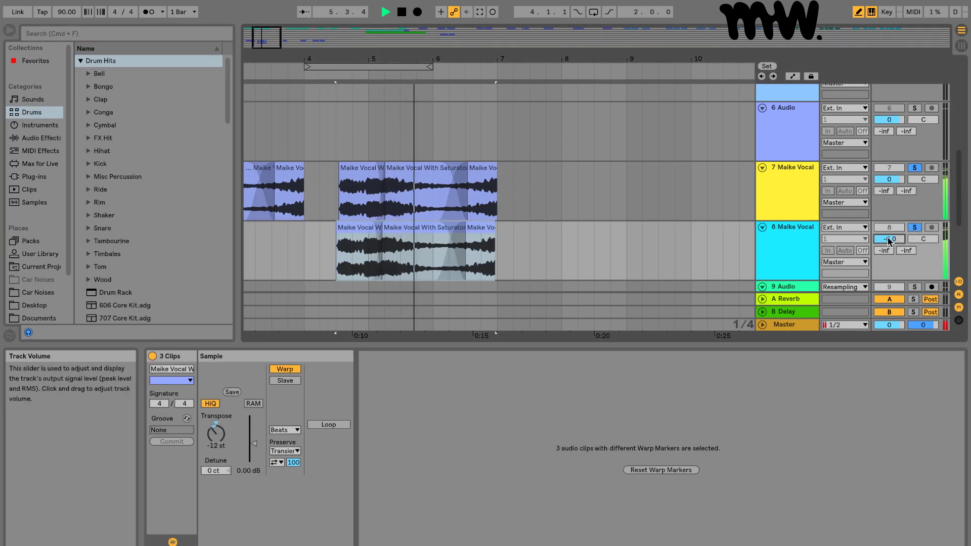
# Set track 8's volume to -8.9 dB, stop playback, and clear the octave-down clips from that track
pyautogui.moveTo(890, 241); pyautogui.dragTo(893, 245)
pyautogui.press('space')
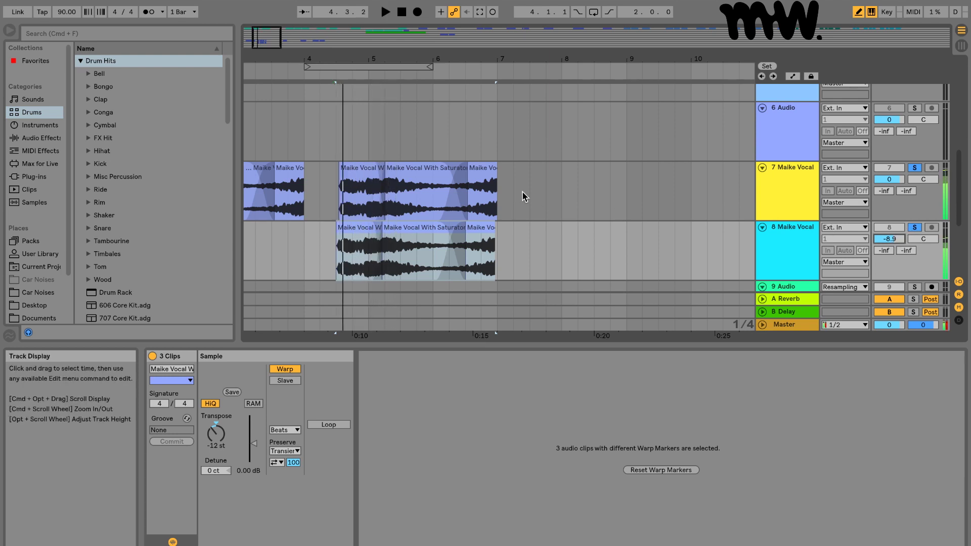
pyautogui.click(373, 178)
pyautogui.moveTo(529, 251); pyautogui.dragTo(283, 262)
pyautogui.press('Delete')
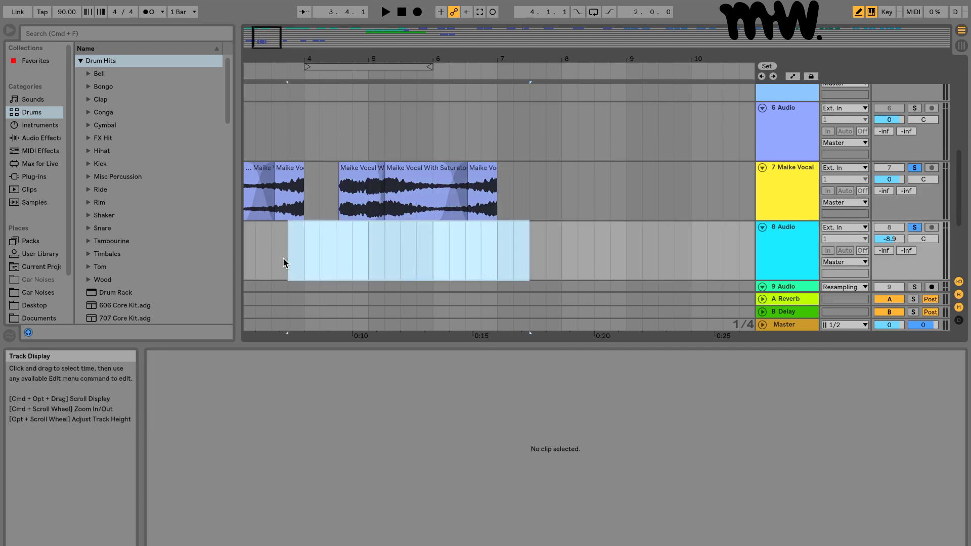
# Select vocal track 7 and search the browser for "voc"
pyautogui.click(778, 186)
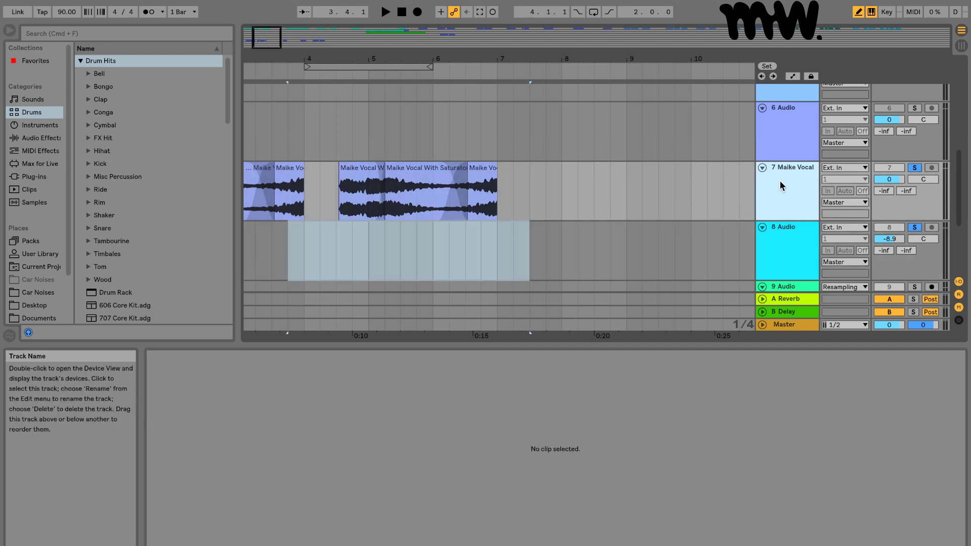
pyautogui.click(54, 32)
pyautogui.write('voc')
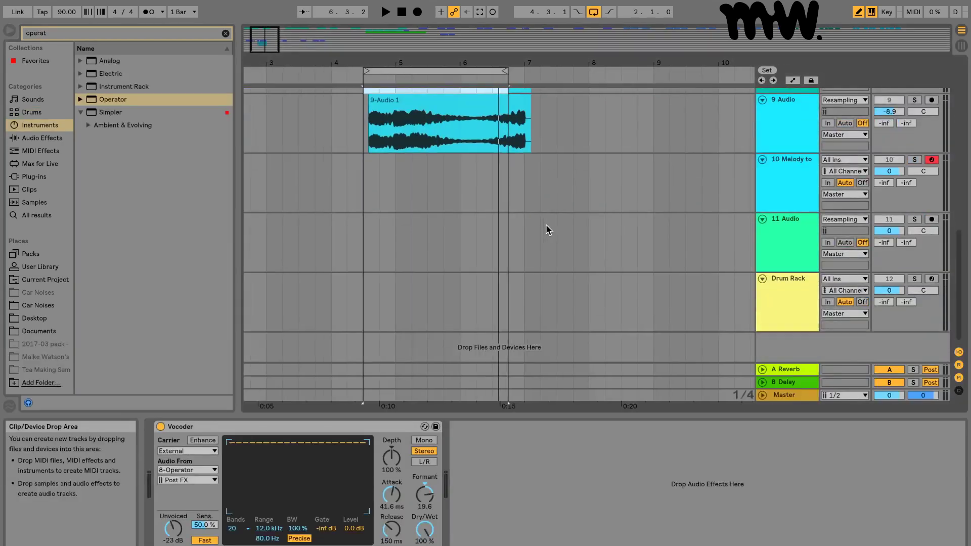
# Inspect the device chains of the 8 Operator track, vocal track 7 with its Vocoder, and the 9 Audio track
pyautogui.click(780, 147)
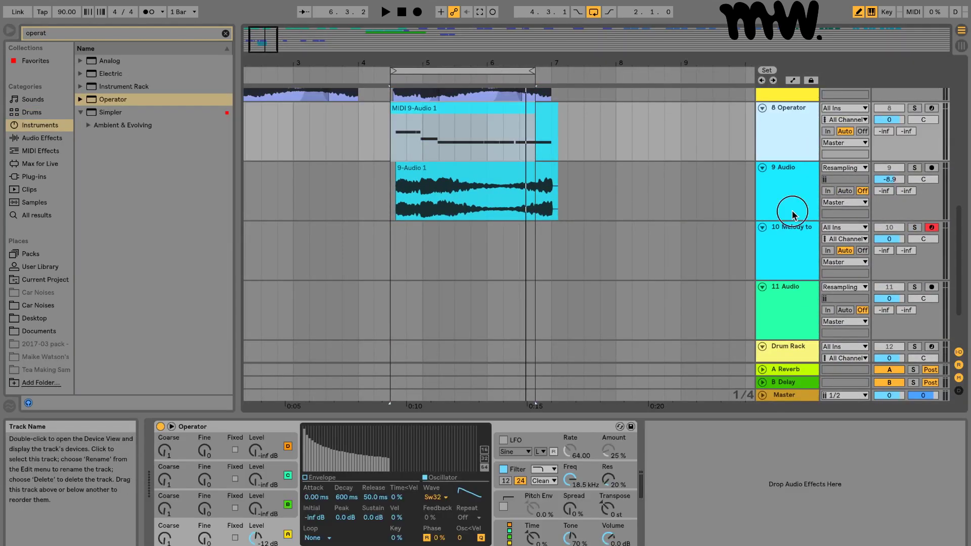
pyautogui.scroll(2, 783, 149)
pyautogui.click(787, 119)
pyautogui.scroll(2, 788, 117)
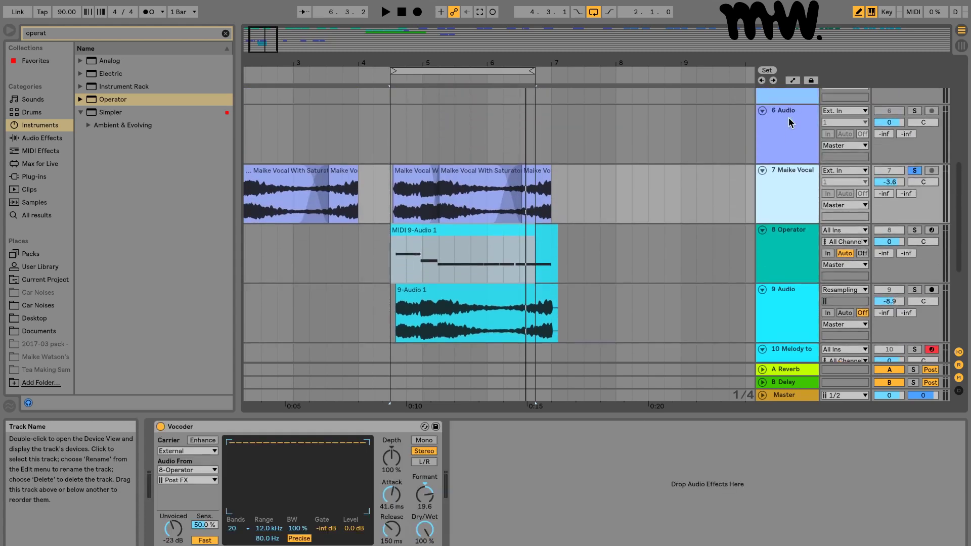
pyautogui.click(785, 273)
pyautogui.click(789, 323)
pyautogui.scroll(-5, 790, 326)
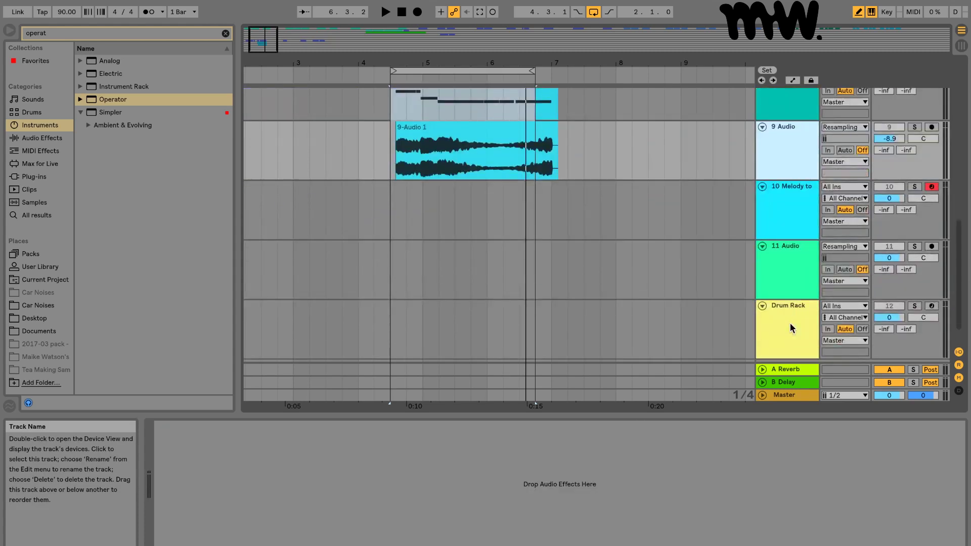
pyautogui.scroll(3, 782, 108)
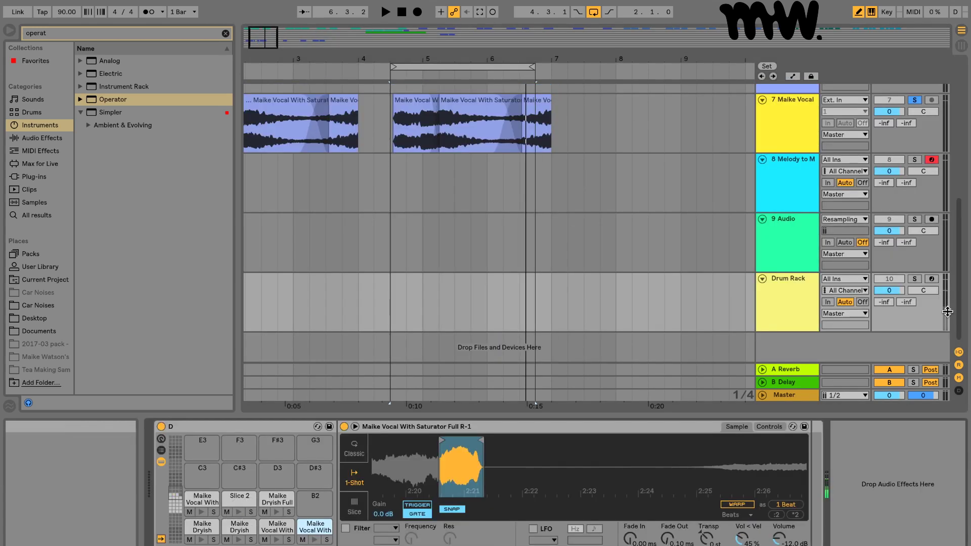
# Solo the Drum Rack track and audition its vocal slices and the 7-Audio 0001 pad across both pad banks
pyautogui.click(914, 279)
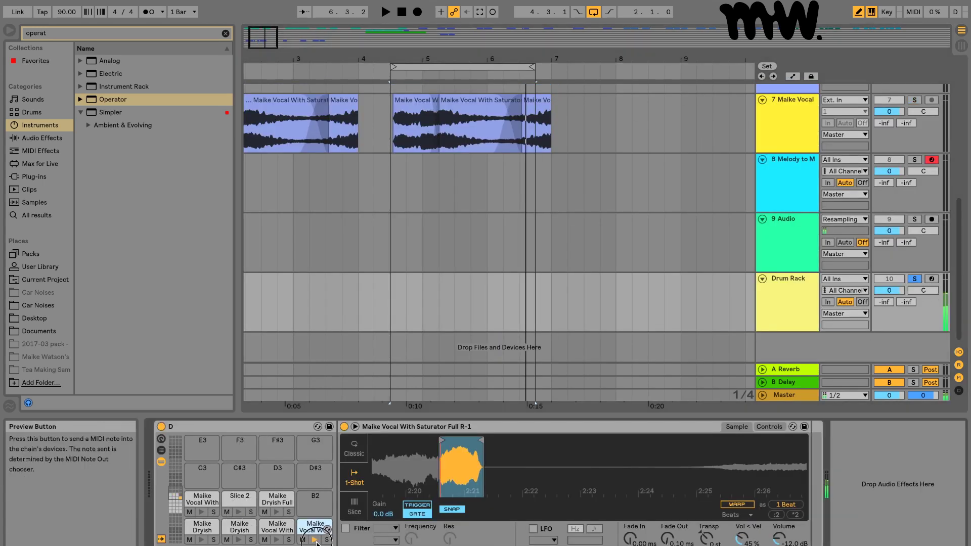
pyautogui.click(239, 539)
pyautogui.click(200, 539)
pyautogui.click(175, 513)
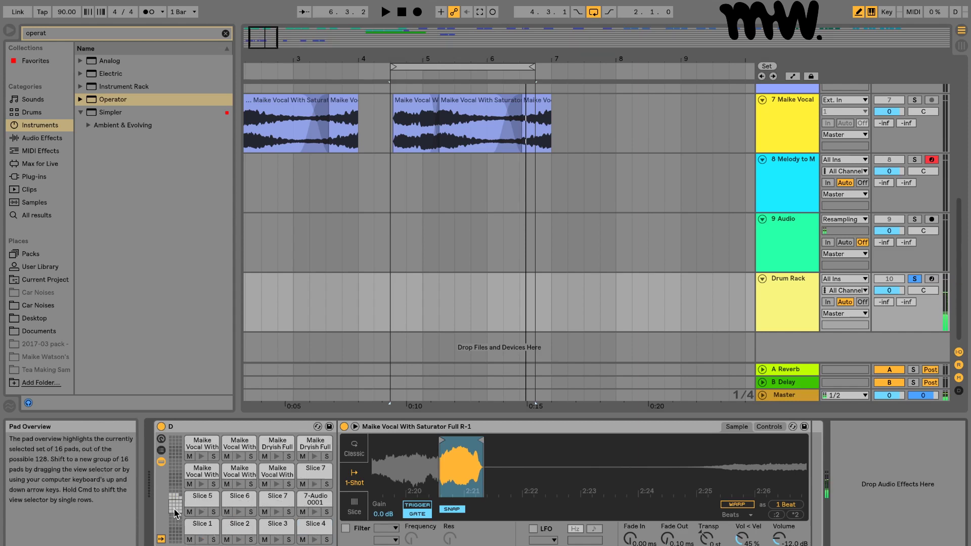
pyautogui.click(315, 512)
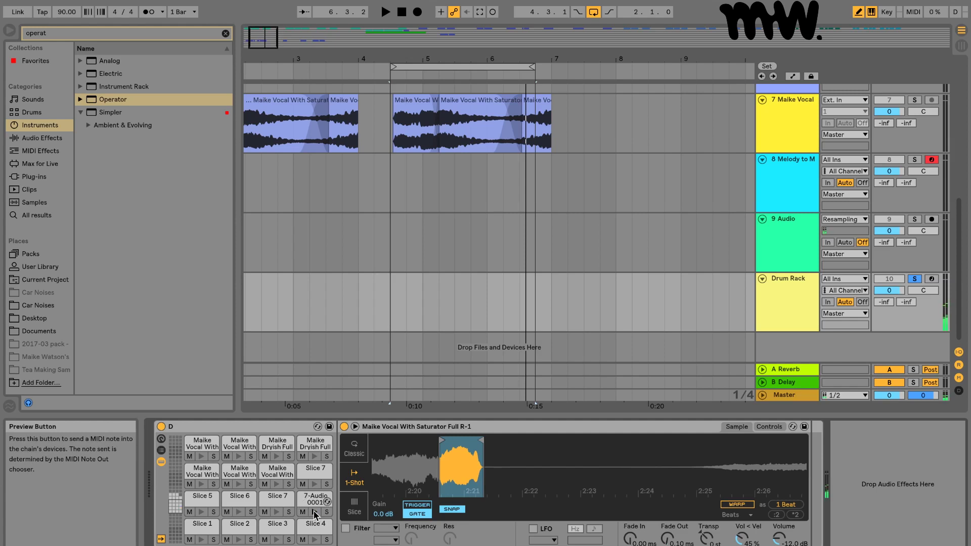
pyautogui.scroll(5, 264, 500)
pyautogui.scroll(-5, 265, 499)
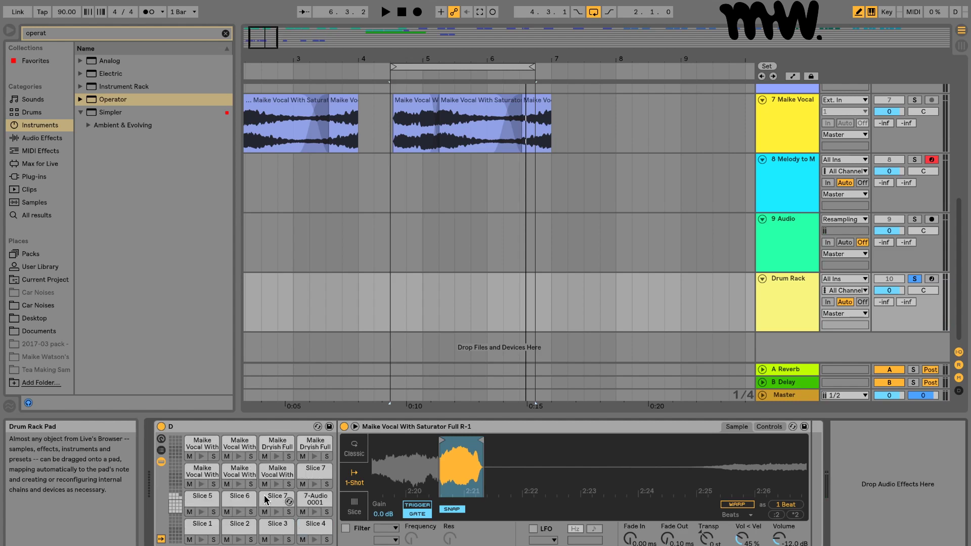
pyautogui.scroll(2, 264, 500)
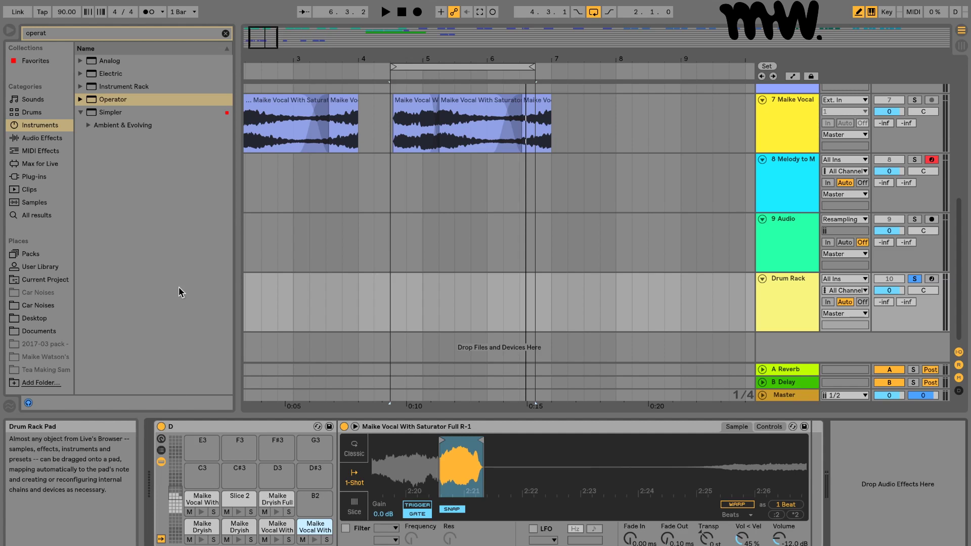
# Search the browser's Samples category for "synth"
pyautogui.hotkey('ctrl', 'f')
pyautogui.write('syn')
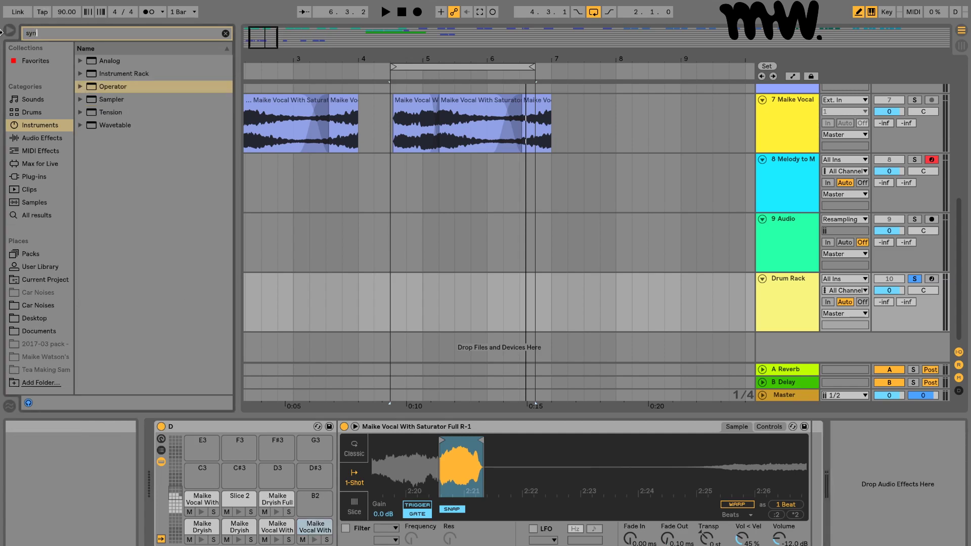
pyautogui.click(34, 203)
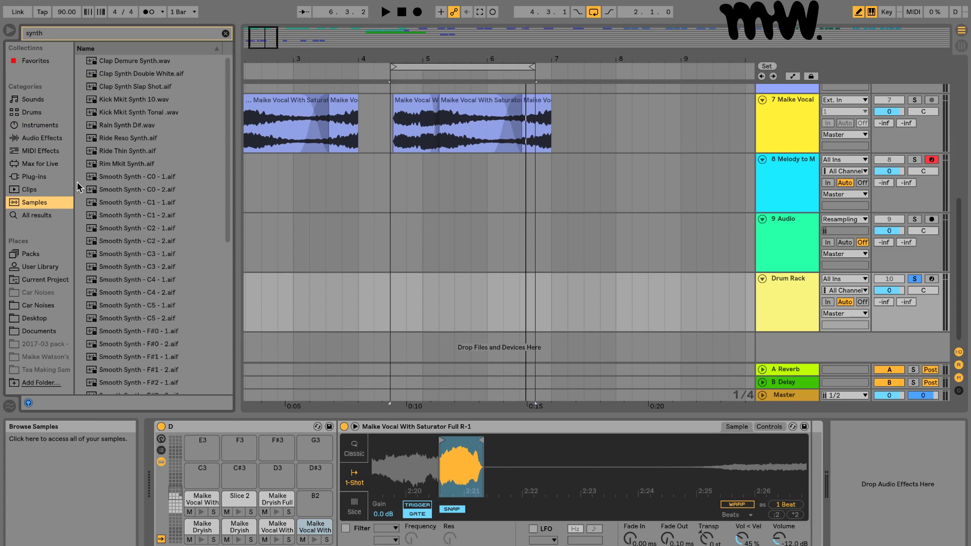
# Preview the synth samples and load Synth Chord F#m.wav onto the Drum Rack's B2 pad
pyautogui.click(146, 151)
pyautogui.click(144, 318)
pyautogui.scroll(-5, 144, 318)
pyautogui.click(144, 318)
pyautogui.moveTo(144, 318); pyautogui.dragTo(313, 501)
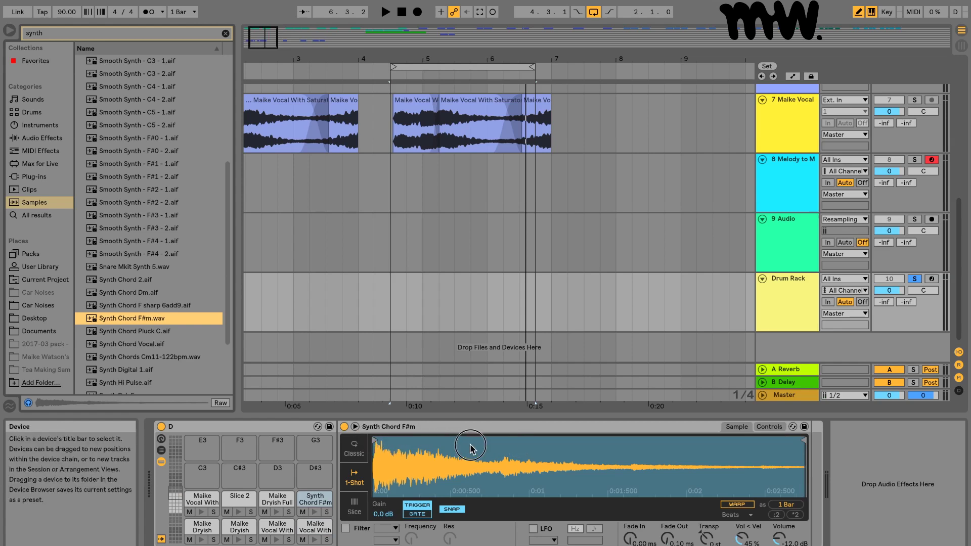
# Move the Synth Chord F#m sample start to about 0.7 s and audition the neighbouring vocal pad
pyautogui.moveTo(376, 438); pyautogui.dragTo(482, 440)
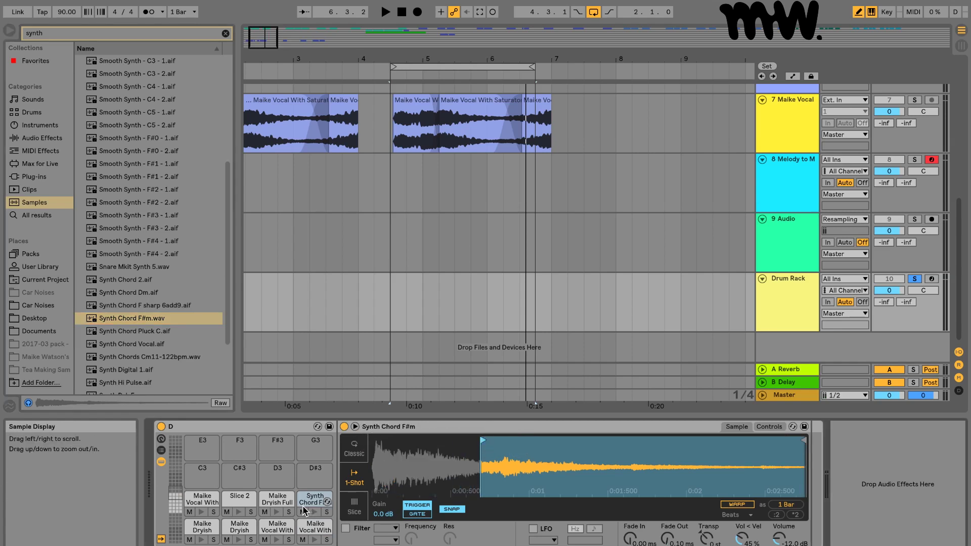
pyautogui.click(276, 512)
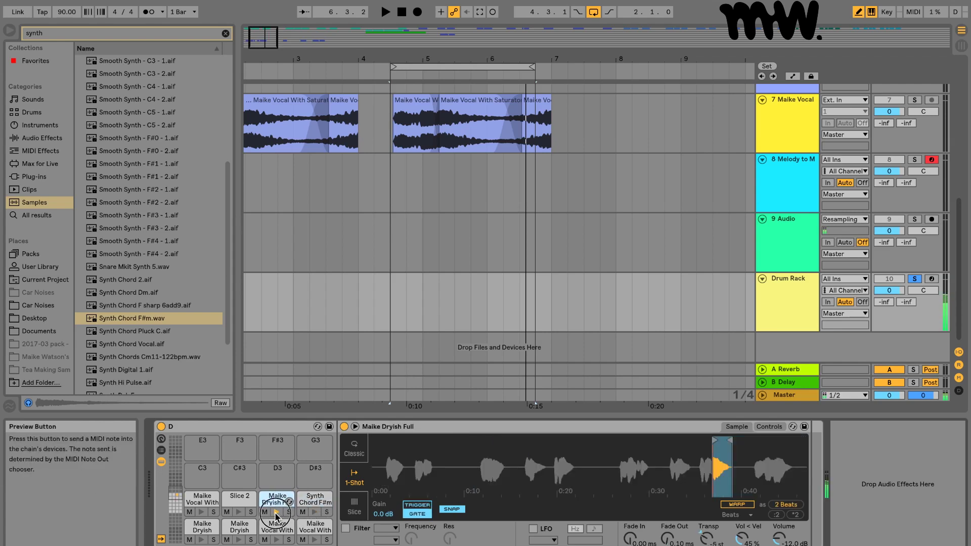
# Copy the Synth Chord F#m pad to C3 and C#3, transposing the C3 copy +2 st and the C#3 copy -2 st
pyautogui.click(314, 499)
pyautogui.moveTo(315, 507); pyautogui.dragTo(243, 474)
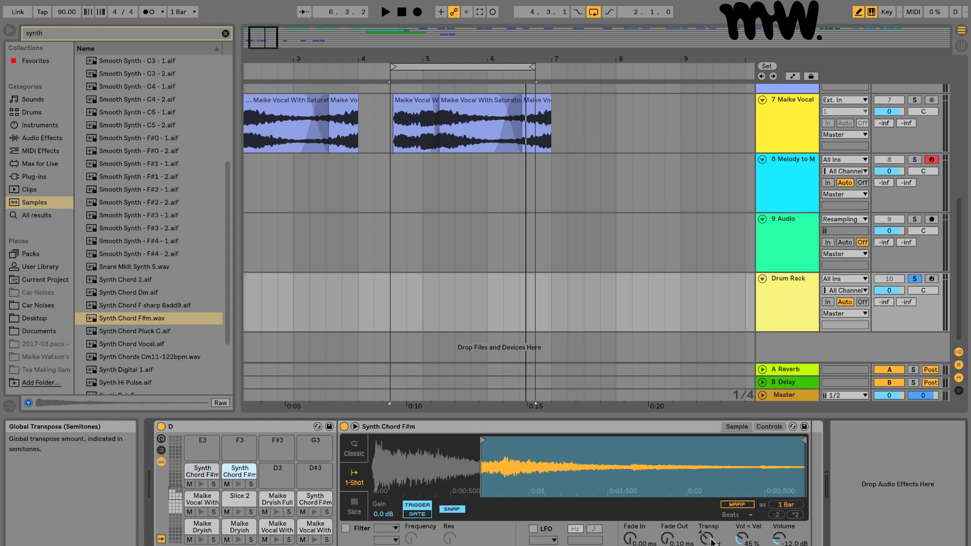
pyautogui.click(203, 470)
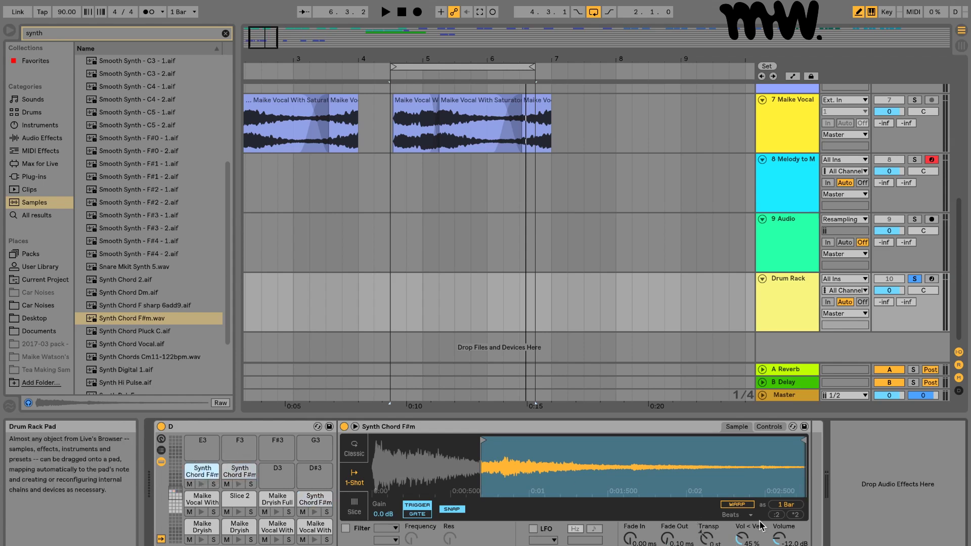
pyautogui.click(201, 483)
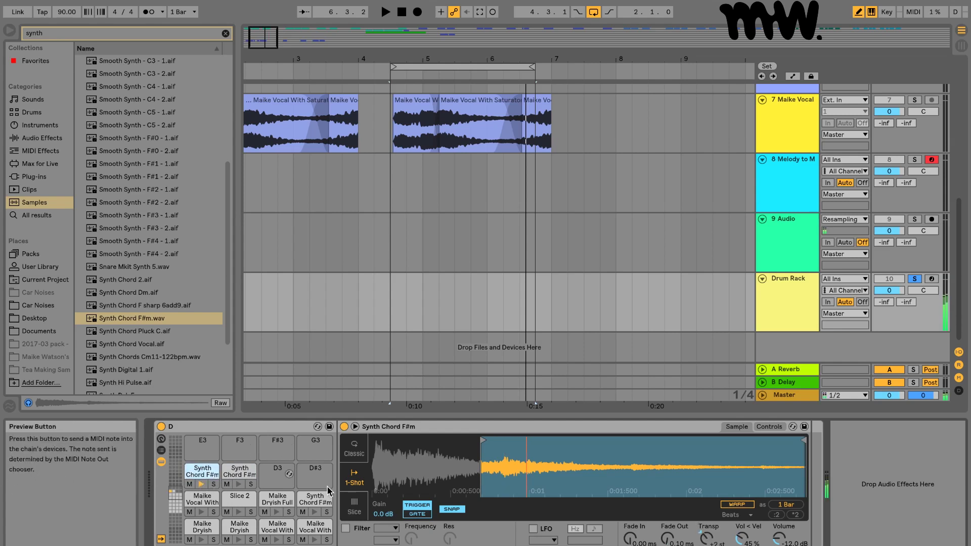
# Audition the synth chord pads on C#3 and B2 together with the F#2 vocal pad, and reselect the B2 pad
pyautogui.click(241, 473)
pyautogui.click(315, 512)
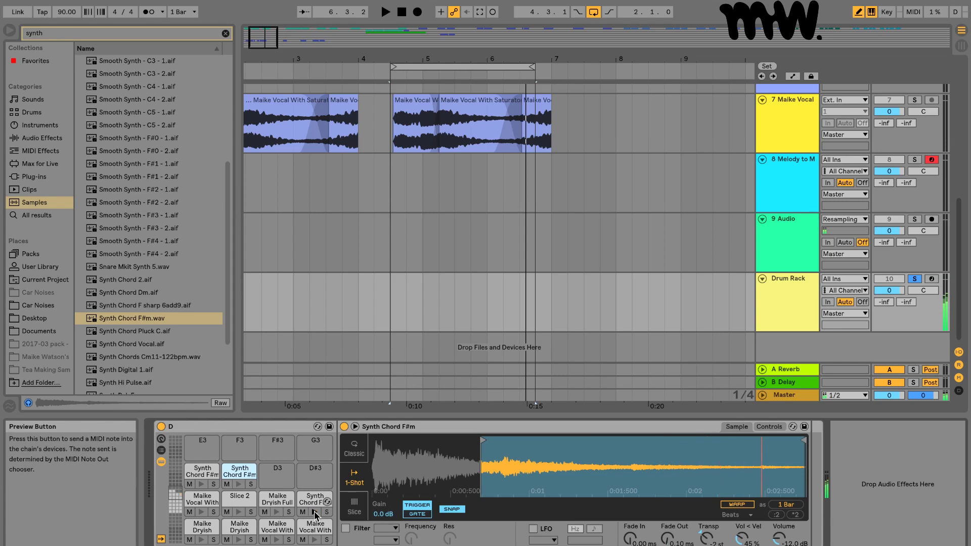
pyautogui.click(277, 540)
pyautogui.click(322, 502)
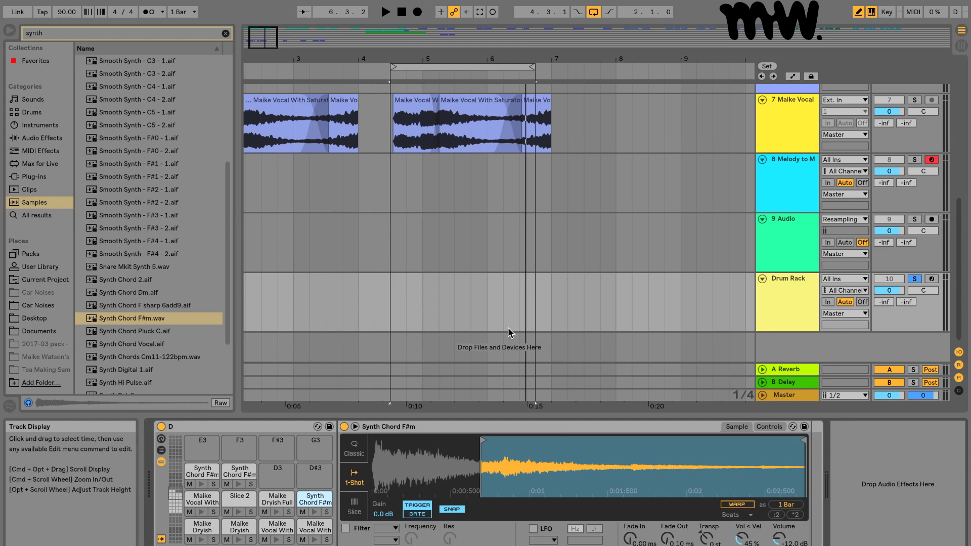
pyautogui.hscroll(-3, 441, 224)
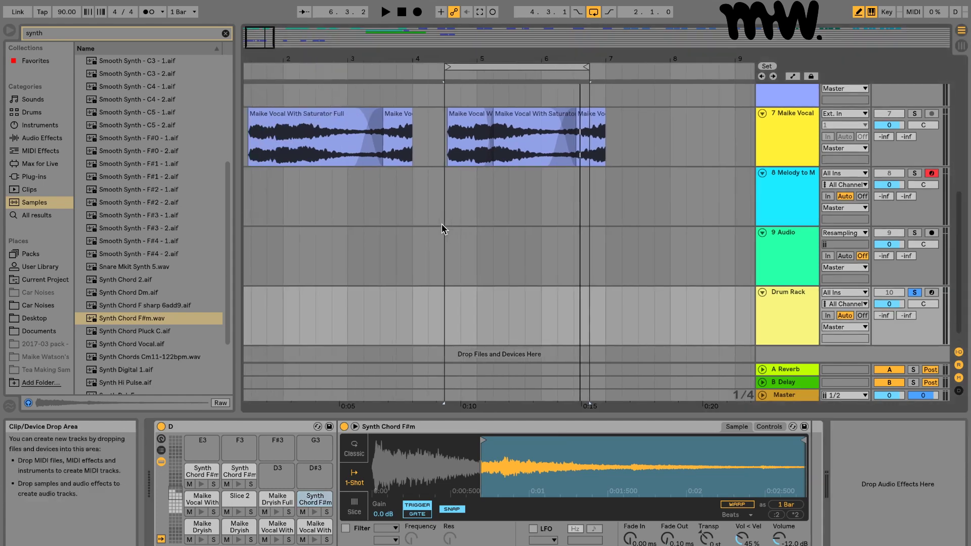
# Create an empty two-bar MIDI clip on the Drum Rack track, spanning bars 5 and 6
pyautogui.hscroll(-2, 441, 229)
pyautogui.moveTo(503, 307); pyautogui.dragTo(634, 308)
pyautogui.press('super+shift+m')
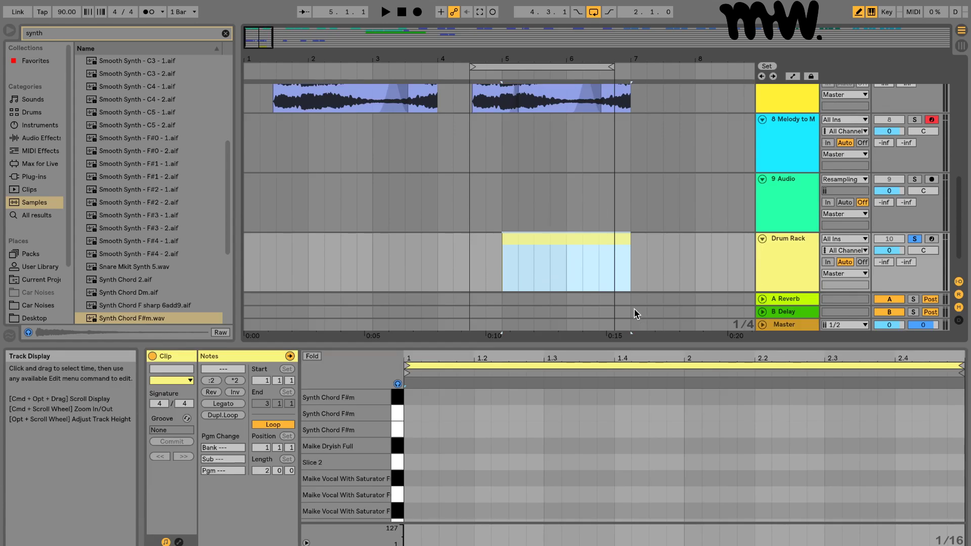
# Add a one-beat A#2 note for the Dryish Full vocal pad at the start of the clip
pyautogui.click(421, 484)
pyautogui.press('b')
pyautogui.click(410, 445)
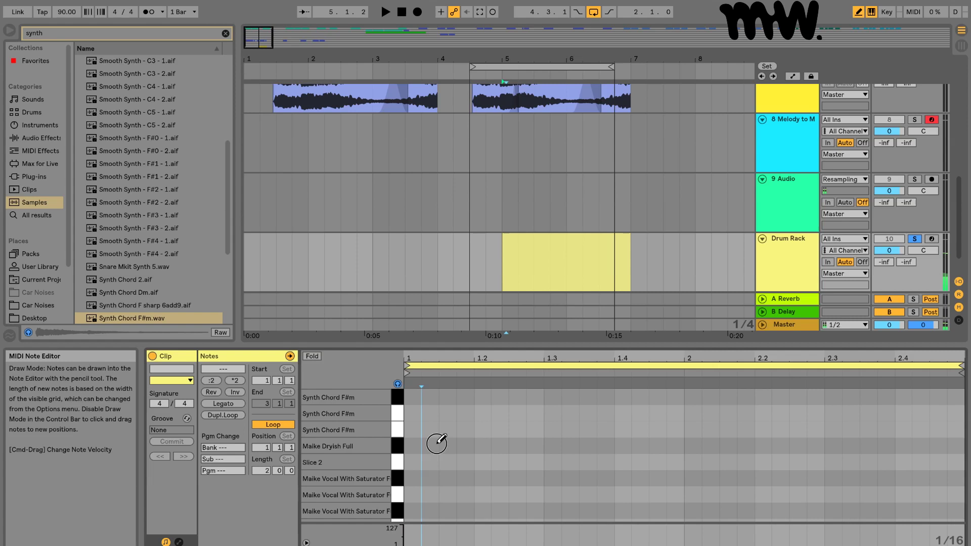
pyautogui.press('b')
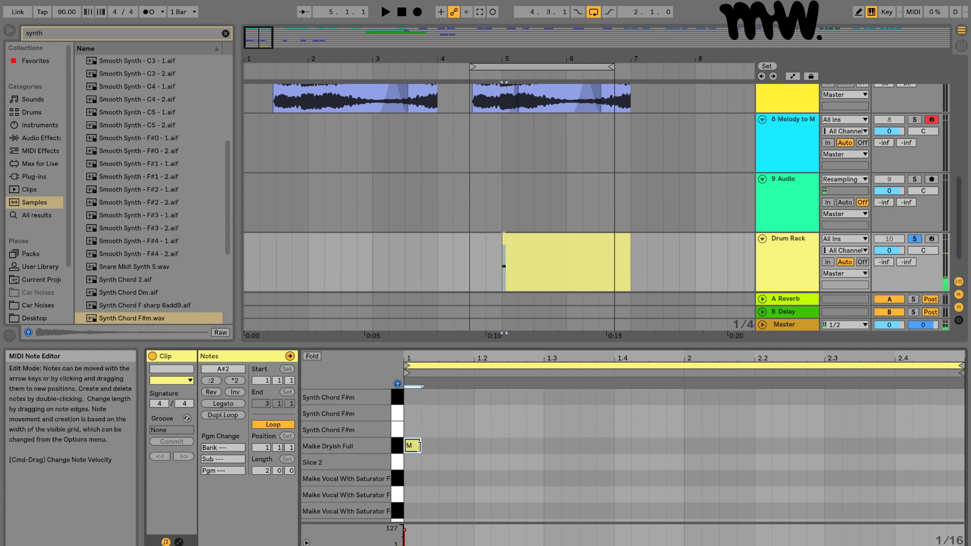
pyautogui.moveTo(419, 446); pyautogui.dragTo(473, 445)
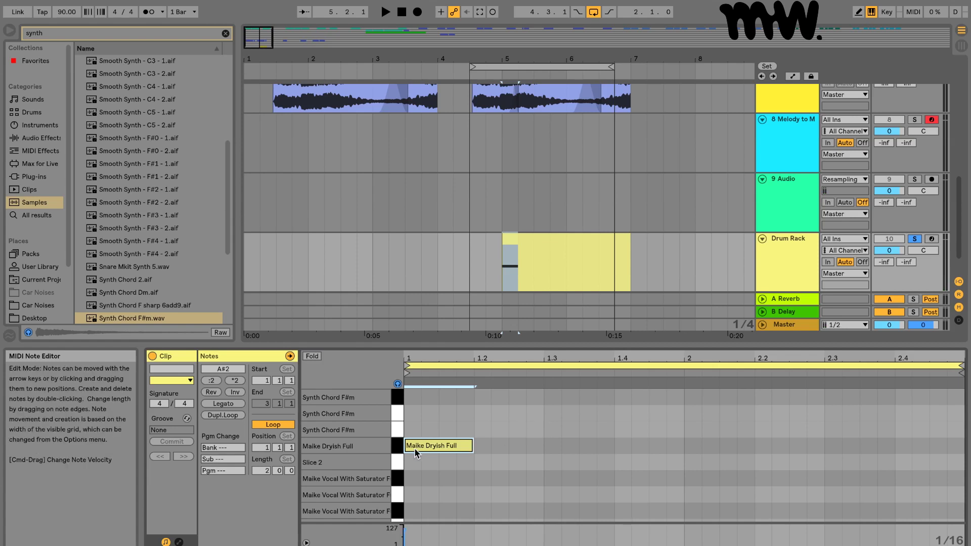
# Add one-beat notes on B2 at 1.1.4, G#2 at 1.3, G2 at 1.4 and A#2 at 2.1.4, and play the clip
pyautogui.doubleClick(495, 448)
pyautogui.moveTo(496, 447)
pyautogui.mouseDown()
pyautogui.moveTo(483, 429)
pyautogui.moveTo(507, 429)
pyautogui.moveTo(626, 499)
pyautogui.moveTo(769, 447)
pyautogui.mouseUp()
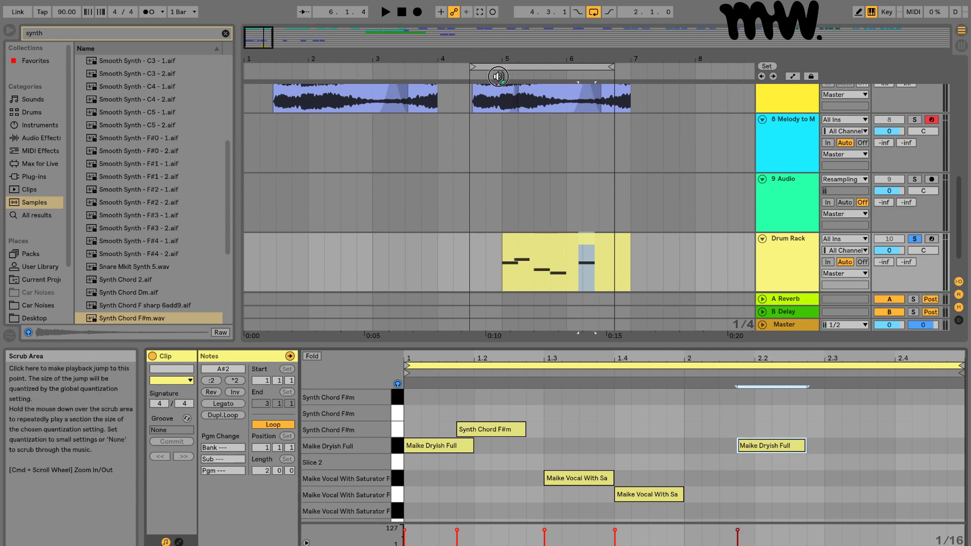
pyautogui.click(508, 76)
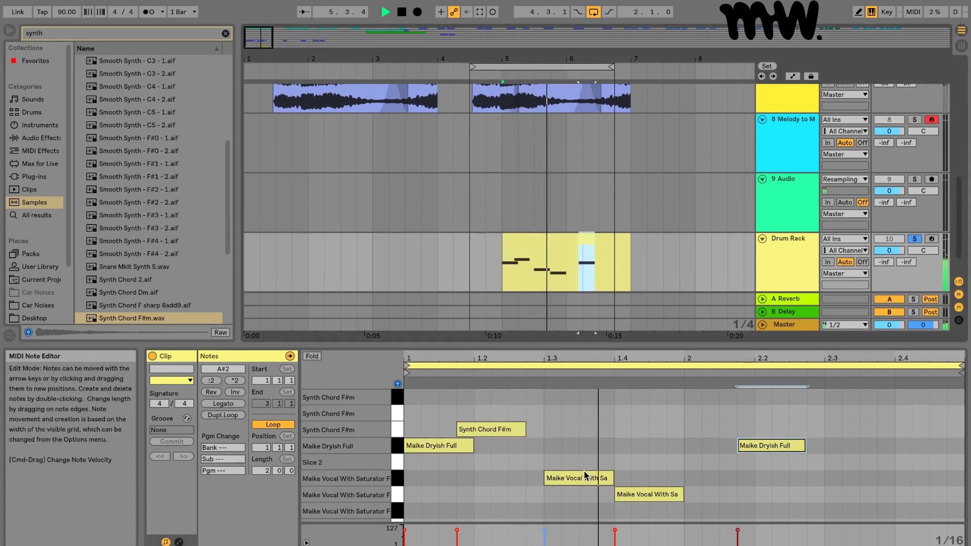
pyautogui.press('space')
# Shorten the G#2, G2 and B2 notes to a sixteenth and the opening A#2 note to an eighth
pyautogui.moveTo(612, 478); pyautogui.dragTo(559, 479)
pyautogui.moveTo(682, 495); pyautogui.dragTo(630, 494)
pyautogui.moveTo(525, 430); pyautogui.dragTo(438, 449)
# Move the G#2 note to 1.2.3, the G2 note to 1.3 and the second A#2 note to 1.3.2, and play the clip
pyautogui.moveTo(559, 483); pyautogui.dragTo(514, 478)
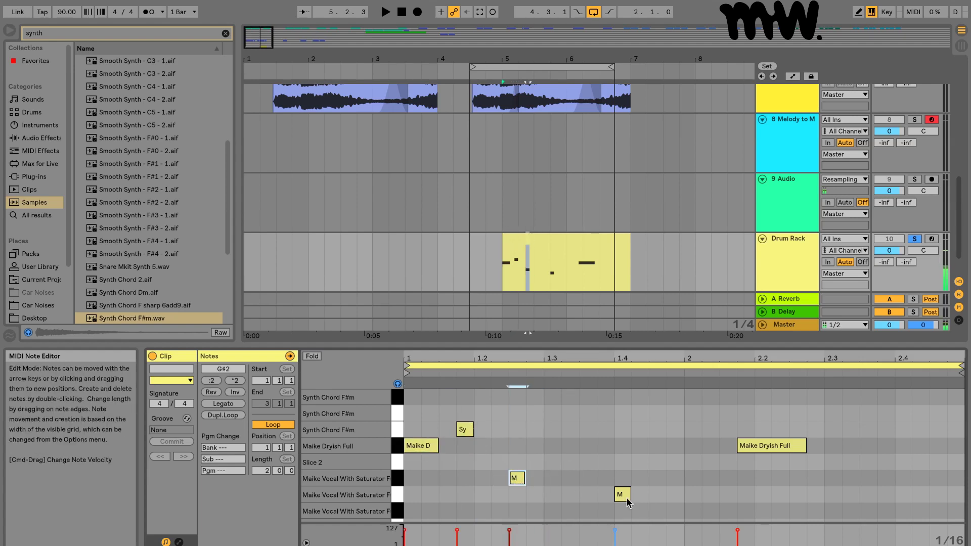
pyautogui.moveTo(626, 498); pyautogui.dragTo(555, 498)
pyautogui.moveTo(758, 446); pyautogui.dragTo(583, 446)
pyautogui.click(493, 72)
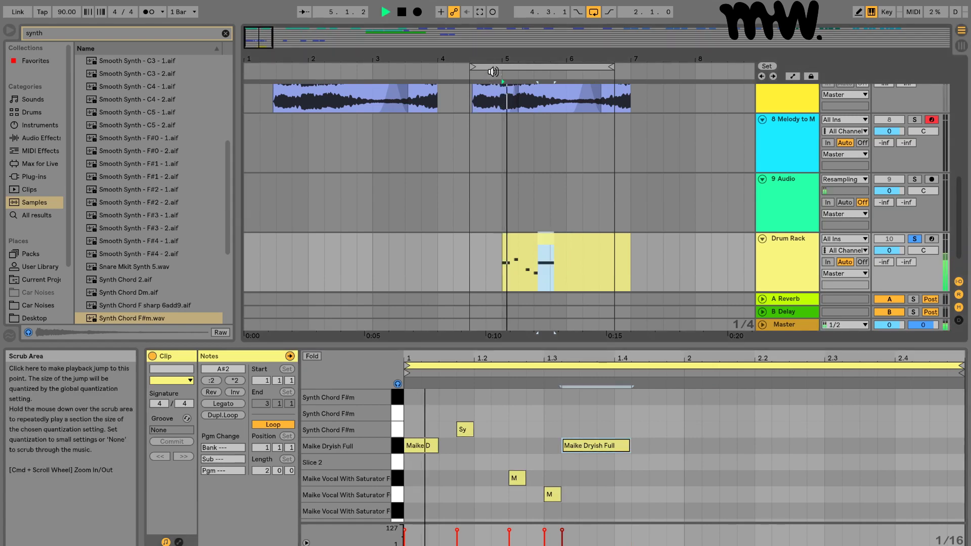
pyautogui.press('space')
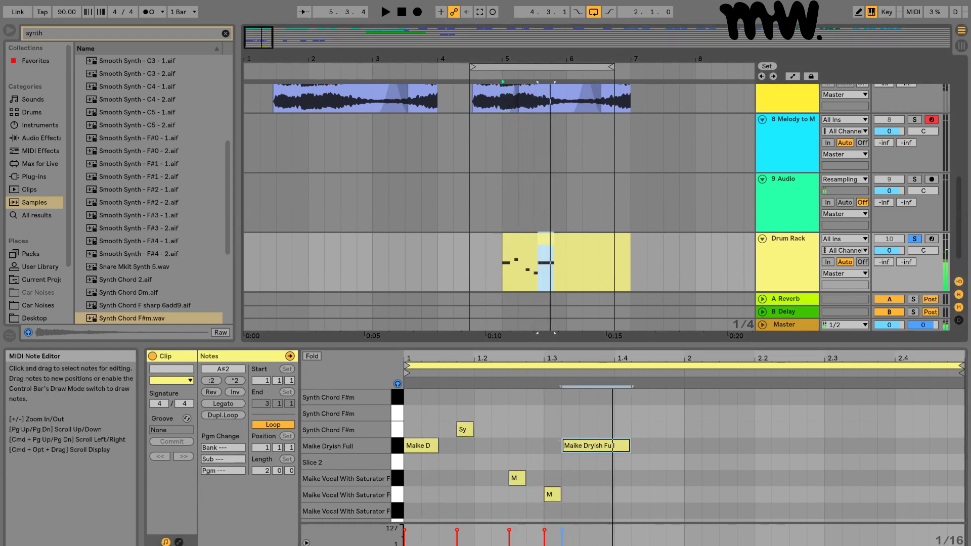
pyautogui.click(502, 375)
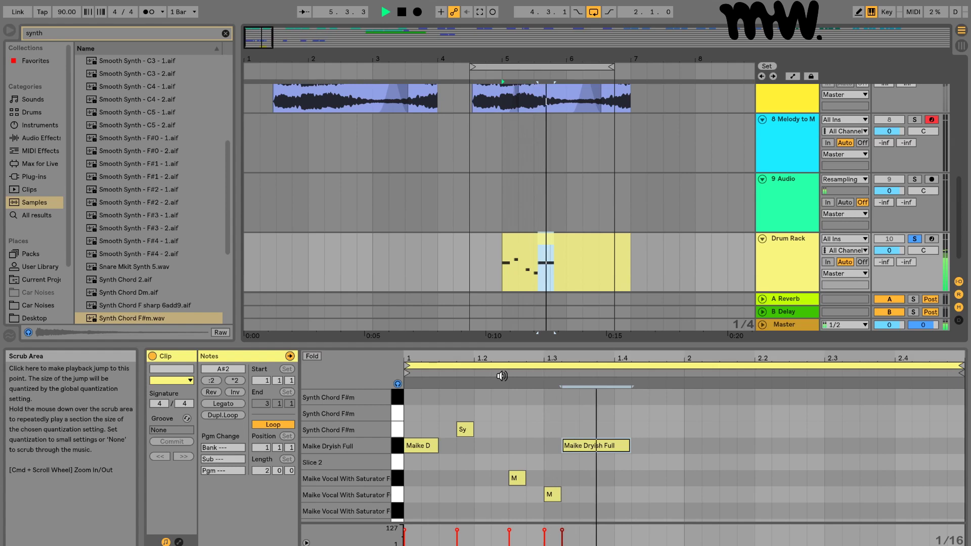
# Duplicate the last three notes so the copied group starts at 2.2.3 in the second bar
pyautogui.moveTo(486, 407); pyautogui.dragTo(596, 518)
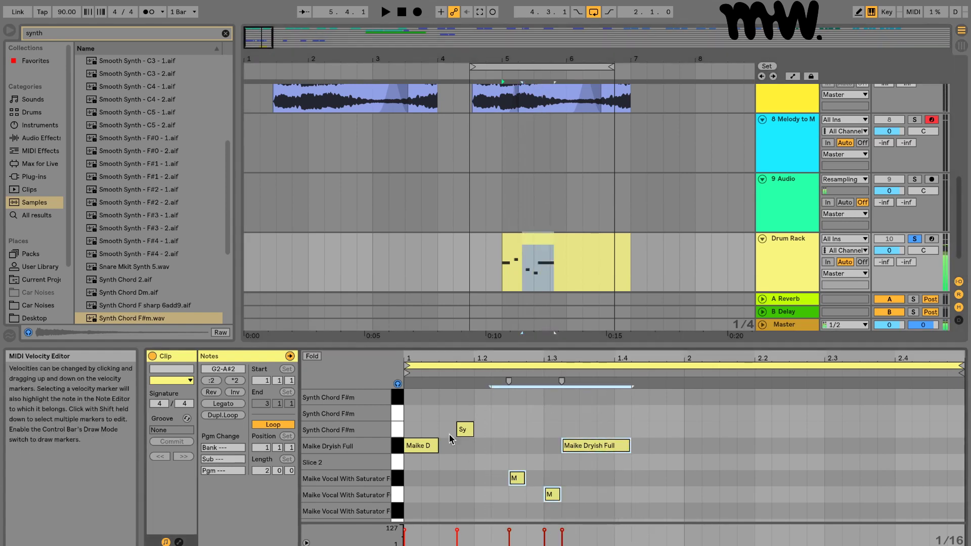
pyautogui.hotkey('ctrl', 'd')
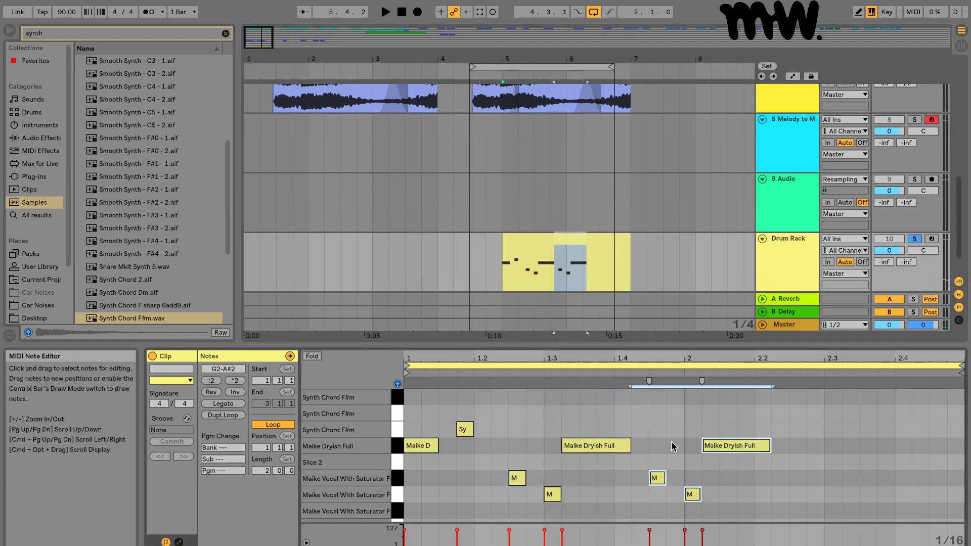
pyautogui.moveTo(722, 445); pyautogui.dragTo(860, 446)
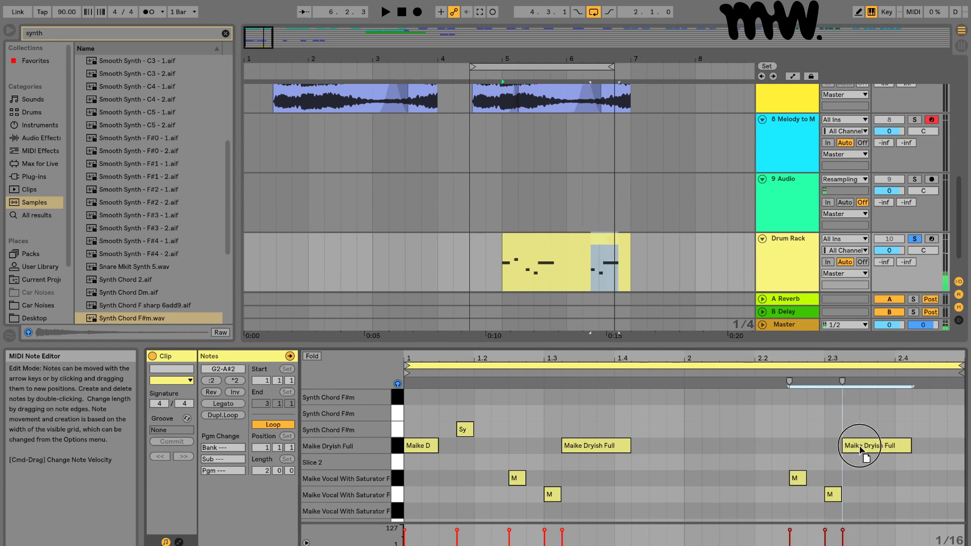
# Add a Slice 2 note at 1.4.4 and G#2 notes at 2.1 and 2.1.3, and play the pattern
pyautogui.click(565, 493)
pyautogui.doubleClick(675, 429)
pyautogui.moveTo(675, 429); pyautogui.dragTo(754, 478)
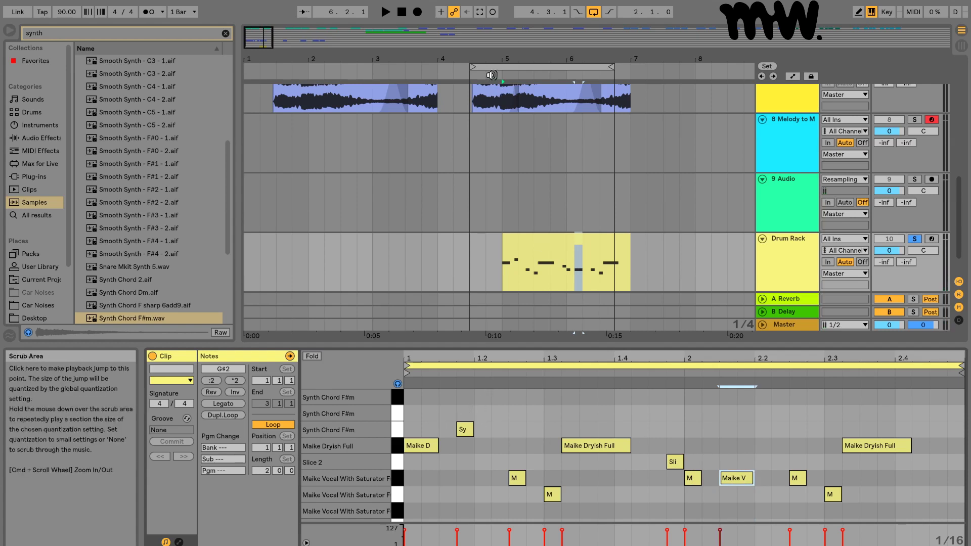
pyautogui.click(491, 75)
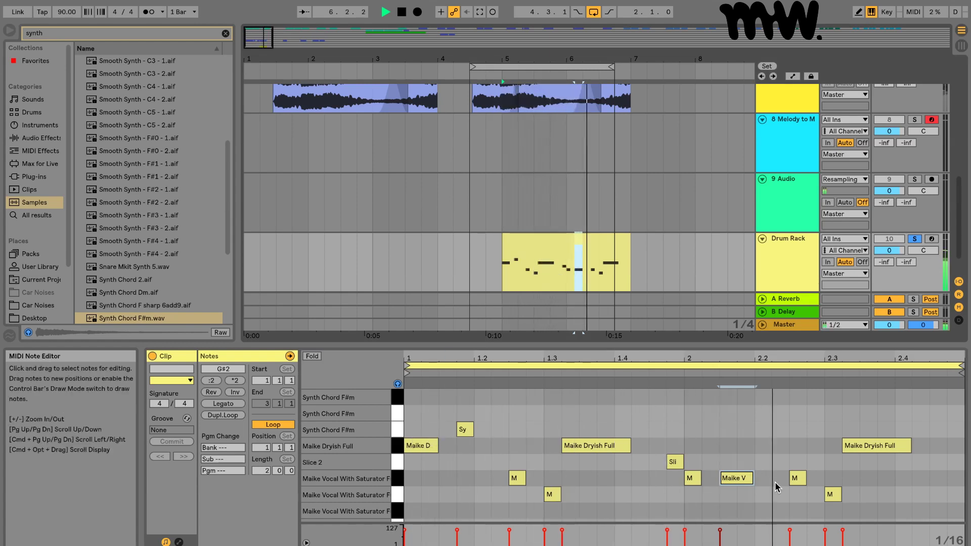
pyautogui.press('space')
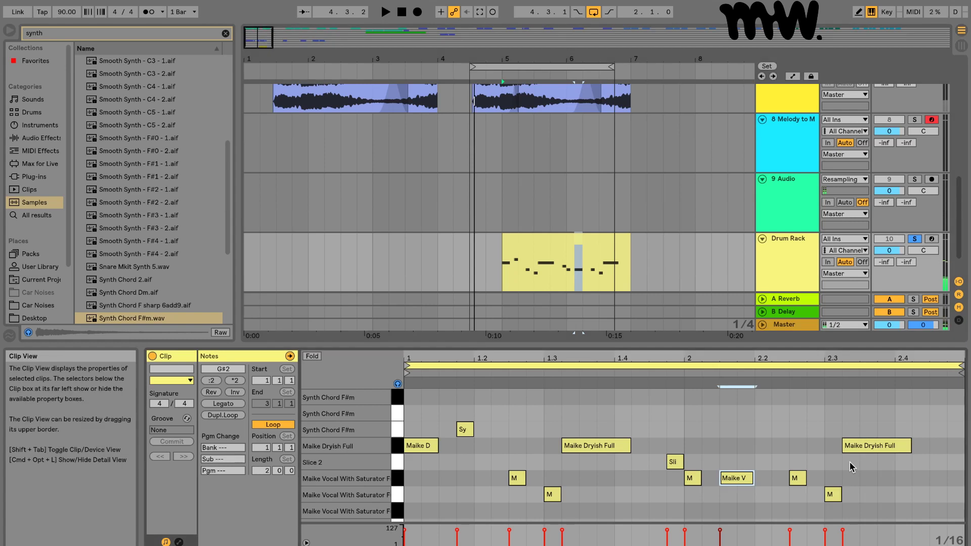
# Delete the opening A#2 note and deactivate the G2 note at 1.3
pyautogui.scroll(-3, 520, 483)
pyautogui.scroll(1, 521, 483)
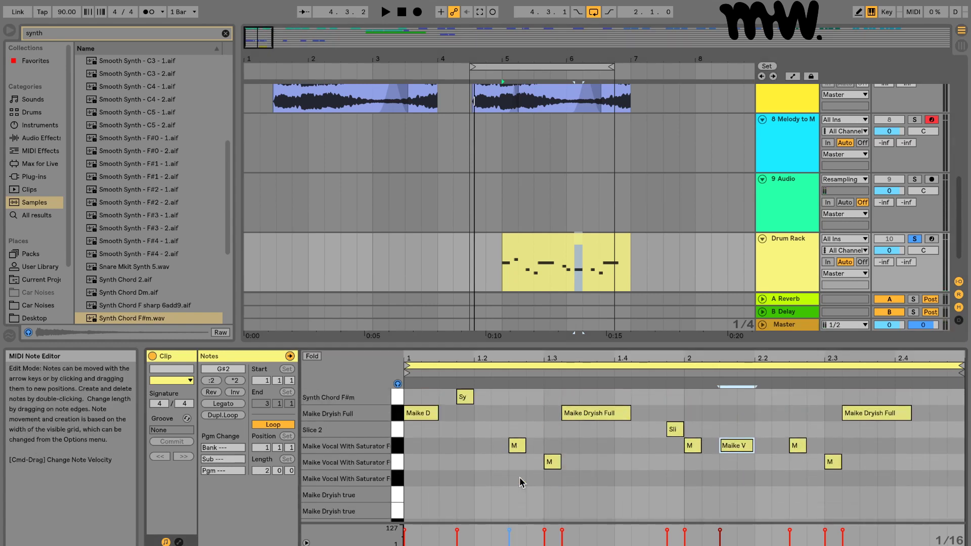
pyautogui.click(423, 416)
pyautogui.press('Delete')
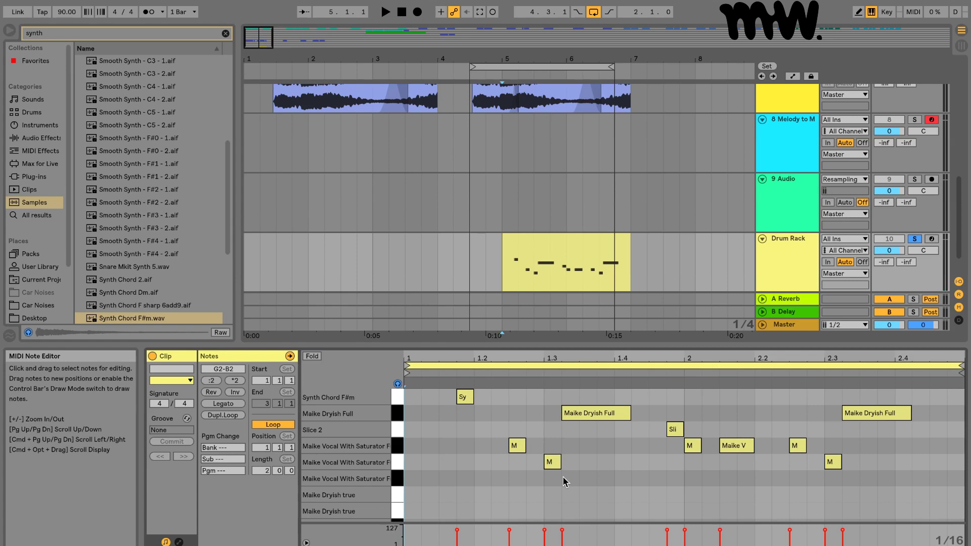
pyautogui.click(548, 463)
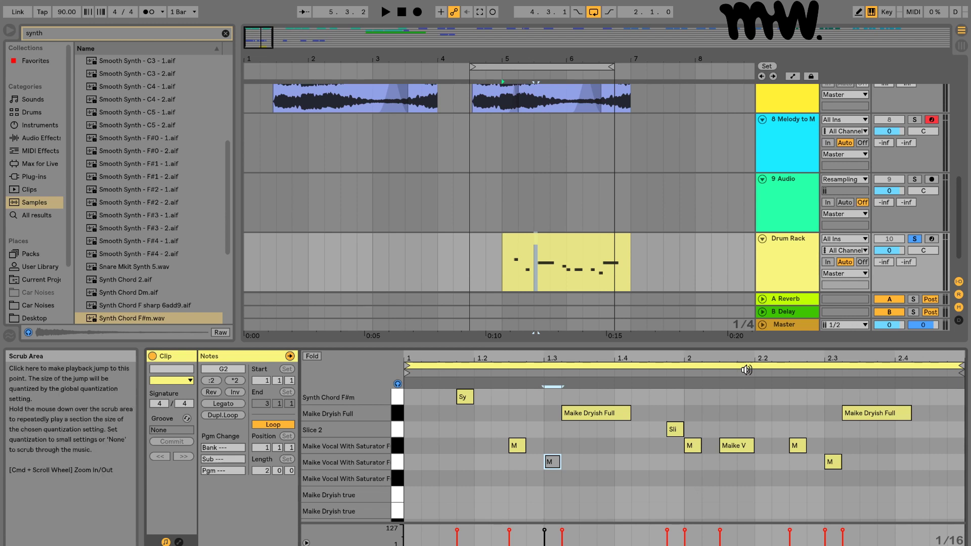
# Show the Drum Rack devices and audition the A#2 Dryish Full vocal pad
pyautogui.moveTo(513, 63); pyautogui.dragTo(513, 55)
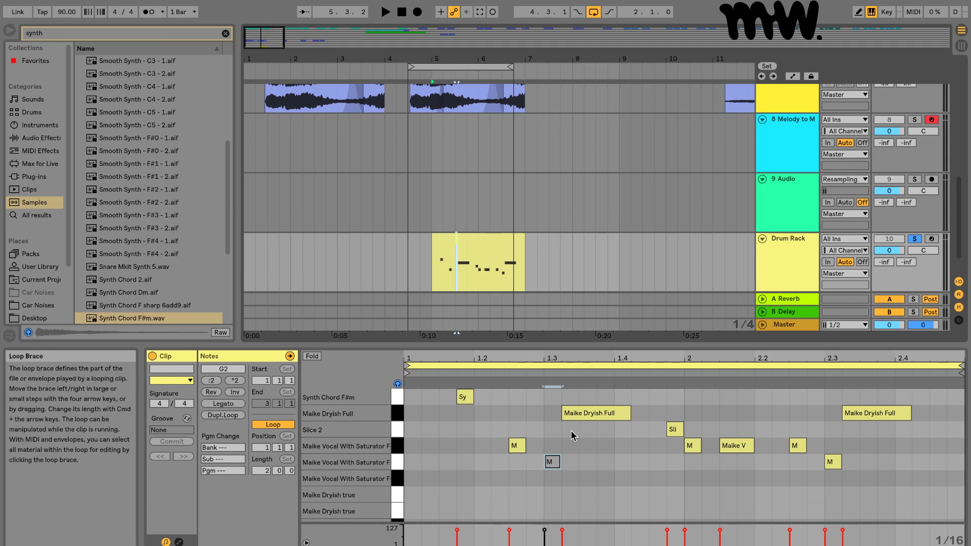
pyautogui.scroll(2, 756, 420)
pyautogui.moveTo(878, 413); pyautogui.dragTo(465, 526)
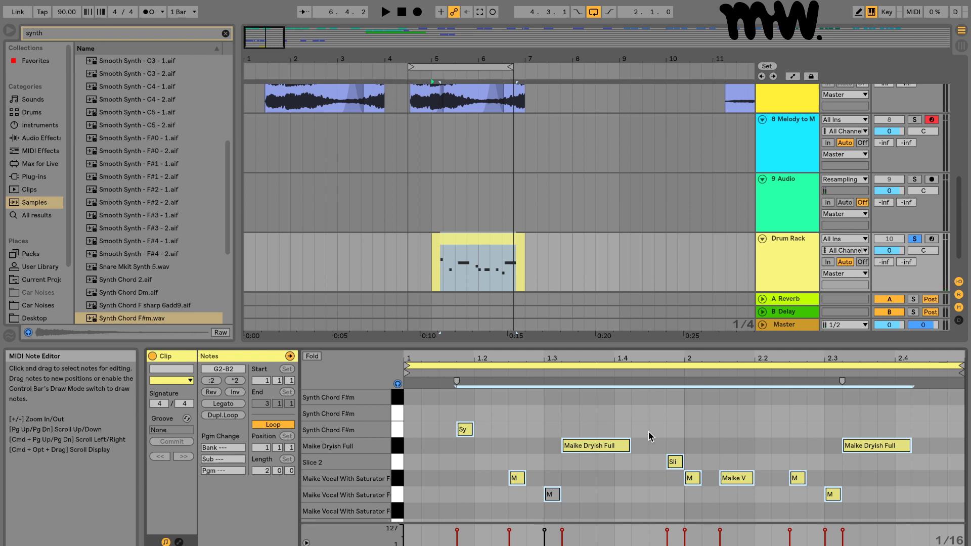
pyautogui.click(606, 445)
pyautogui.hotkey('shift', 'Tab')
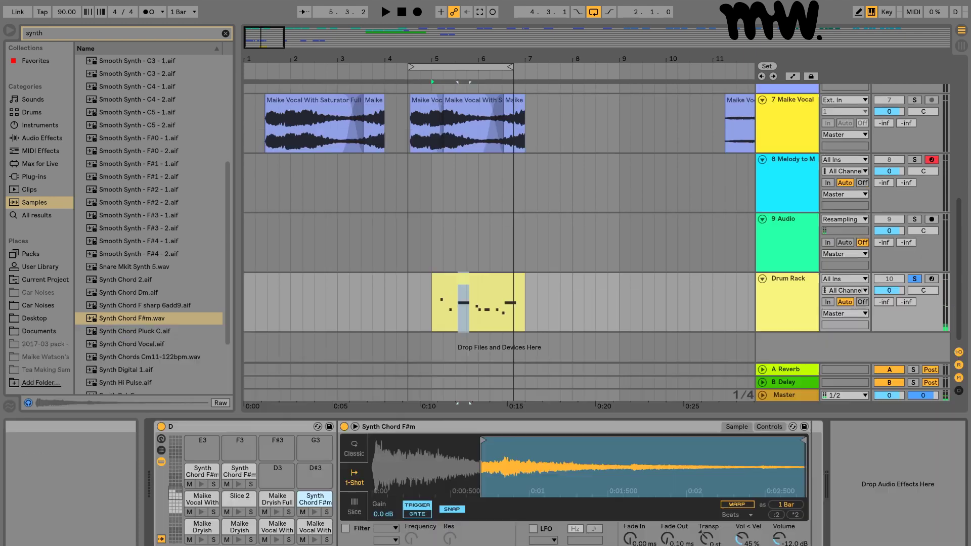
pyautogui.click(277, 511)
pyautogui.click(277, 511)
pyautogui.click(277, 511)
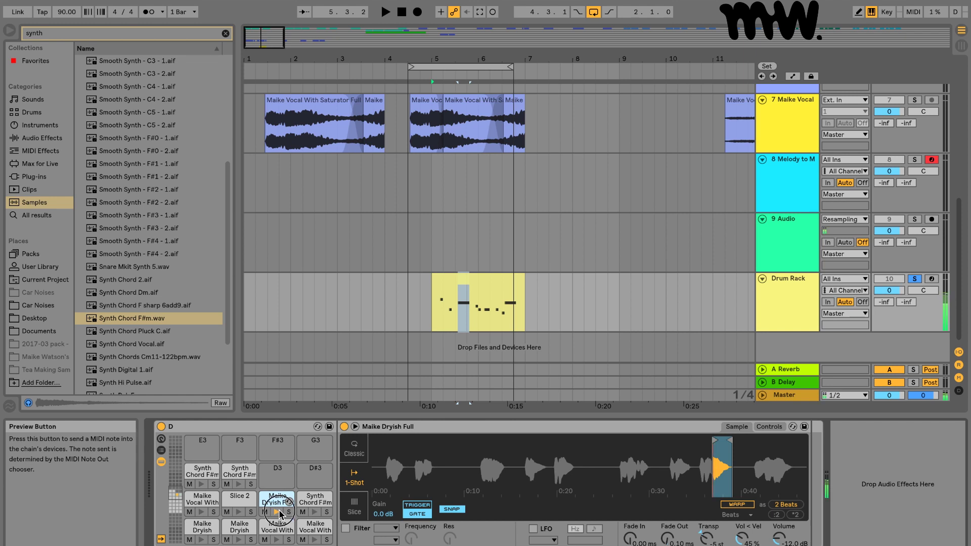
# Turn on Warp for the A#2 vocal sample, double its tempo and audition the pad
pyautogui.click(736, 504)
pyautogui.click(792, 514)
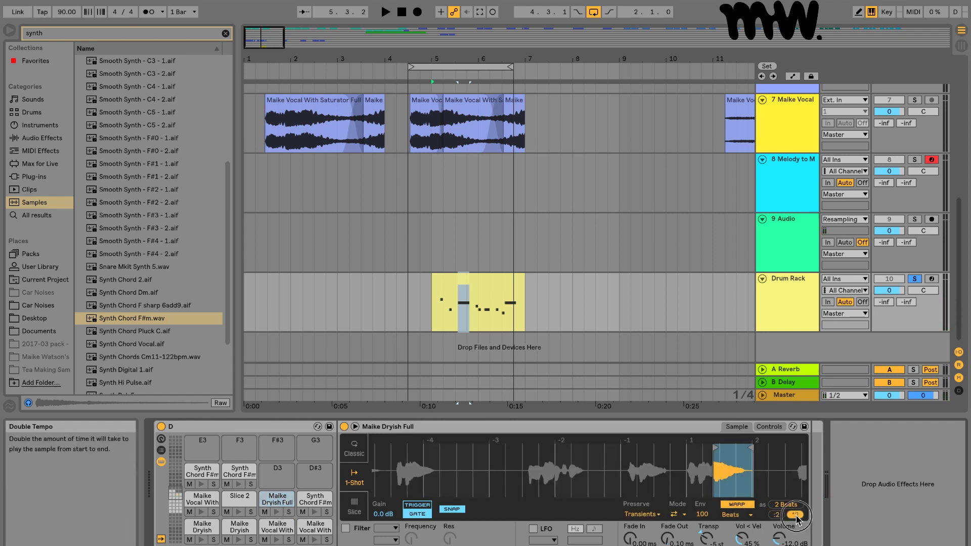
pyautogui.click(277, 511)
pyautogui.click(277, 512)
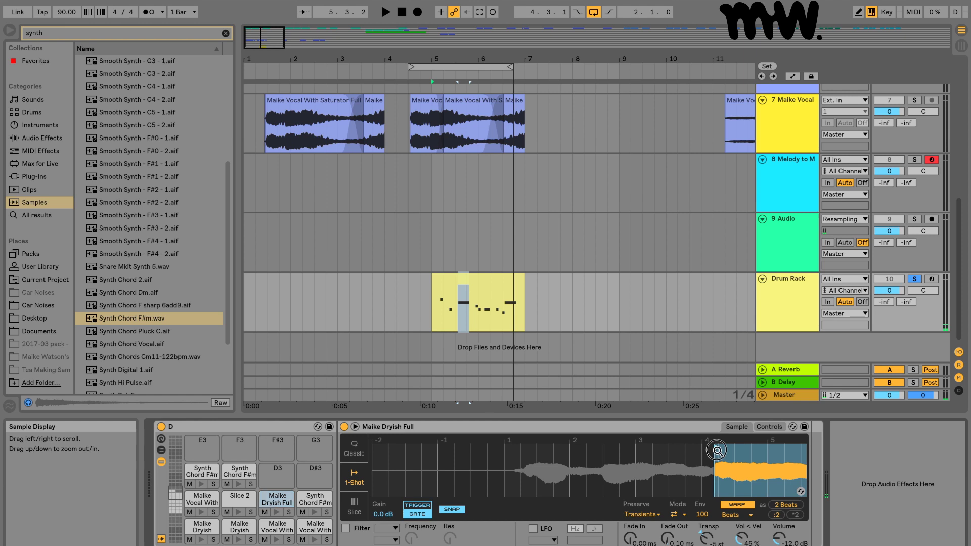
# Shorten the A#2 vocal sample by moving its end marker close to its start, and audition the pad
pyautogui.hscroll(10, 728, 447)
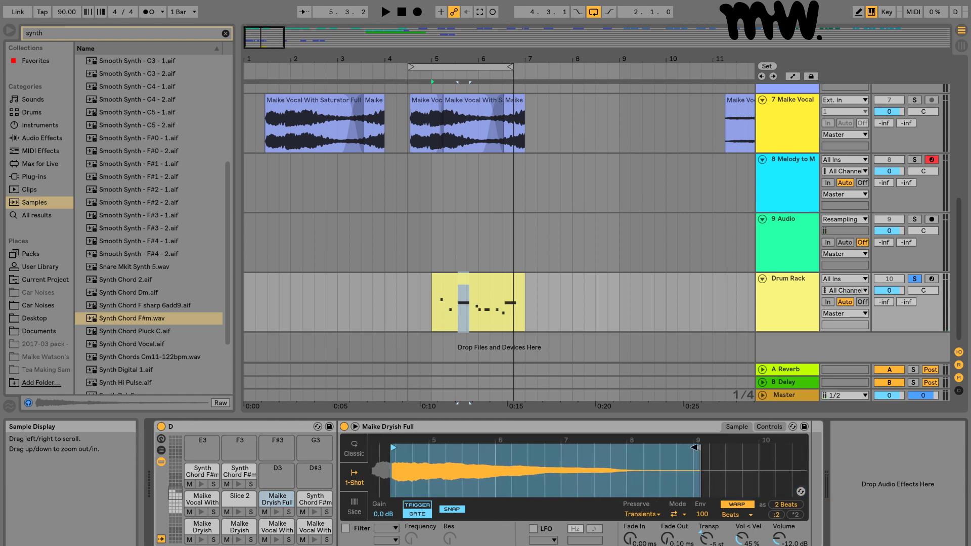
pyautogui.moveTo(711, 447); pyautogui.dragTo(409, 455)
pyautogui.click(277, 512)
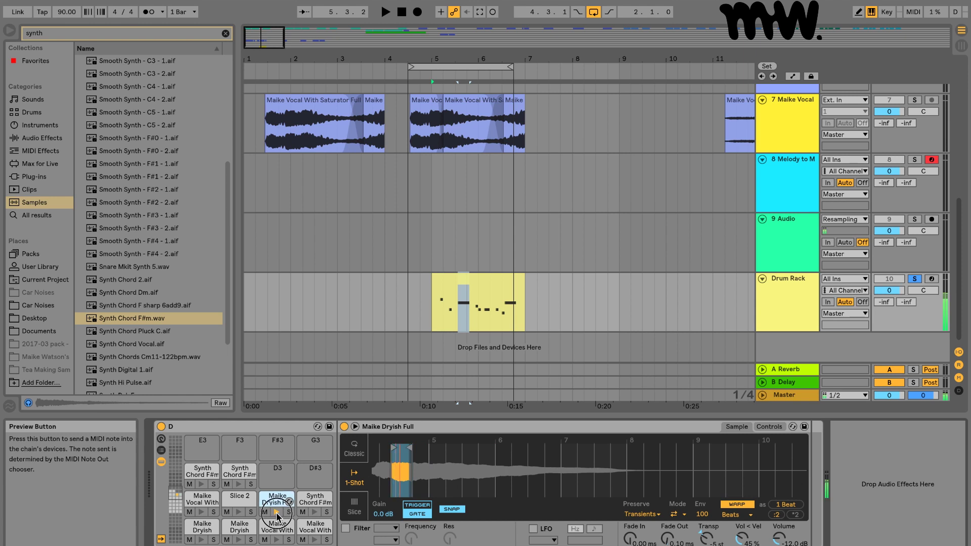